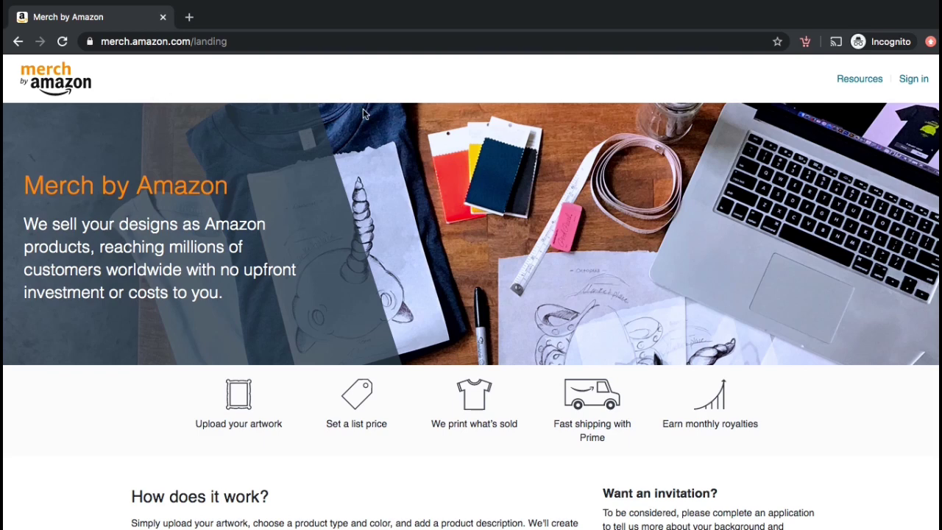
# Step: Go to the Resources page from the Merch by Amazon landing page
pyautogui.click(860, 83)
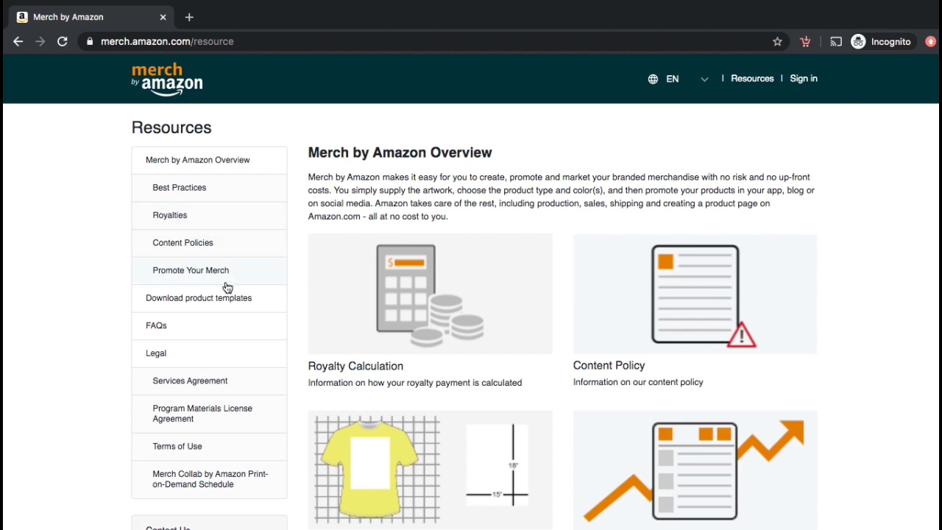
# Step: Open Download product templates and scroll to the 4500px by 5400px artwork dimensions and template list
pyautogui.click(210, 309)
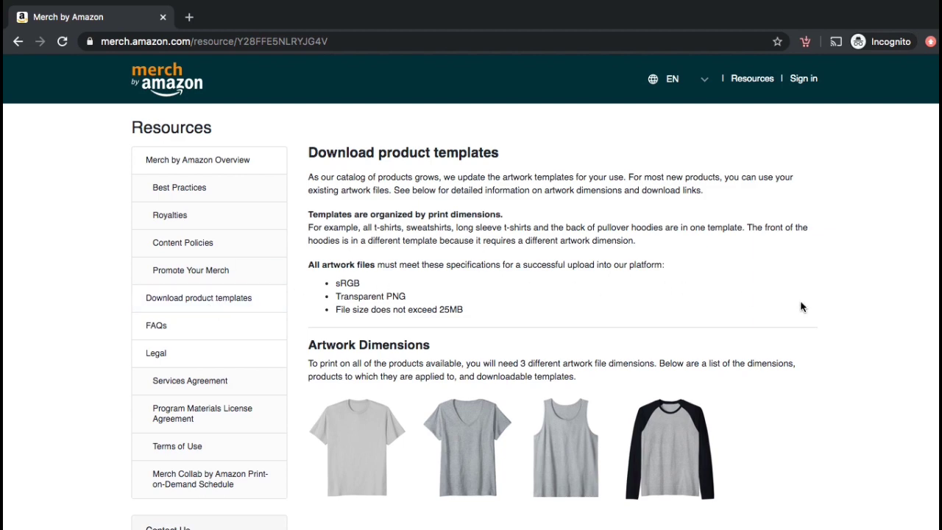
pyautogui.scroll(-5, 806, 303)
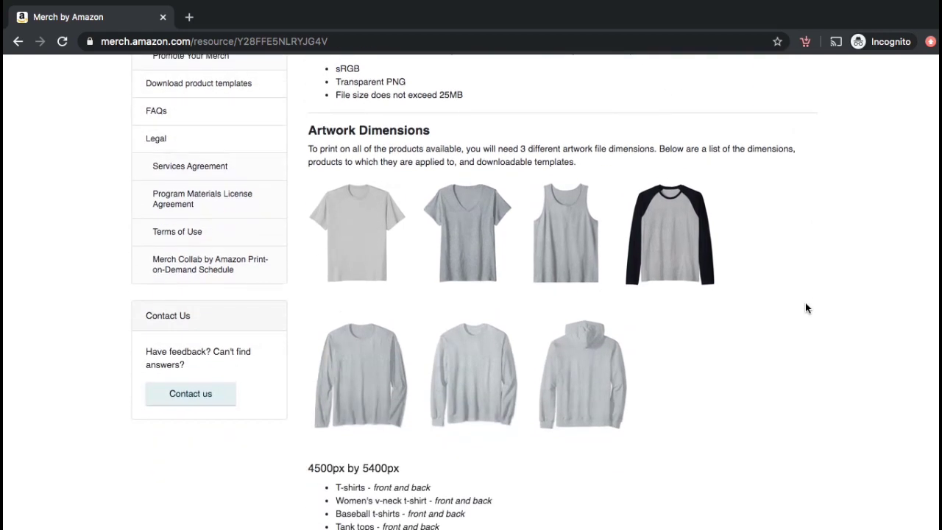
pyautogui.scroll(-1, 805, 308)
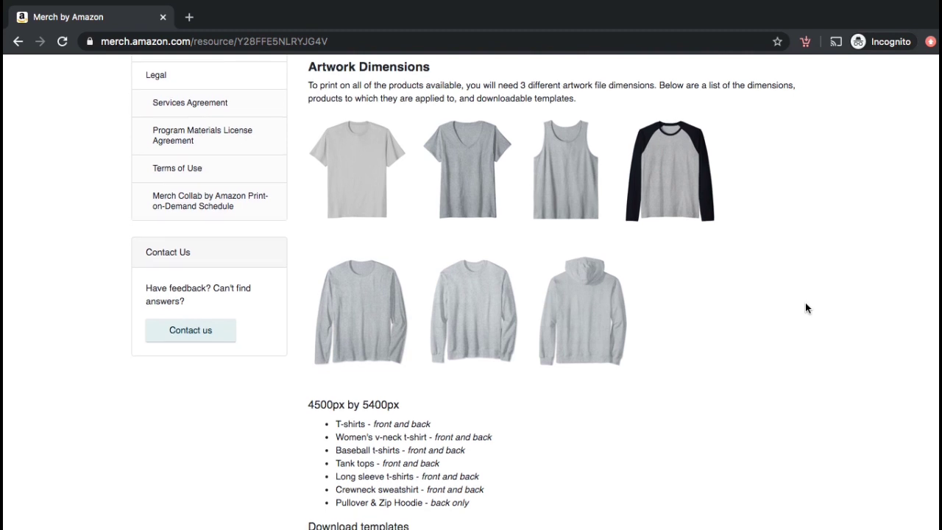
pyautogui.scroll(-1, 805, 307)
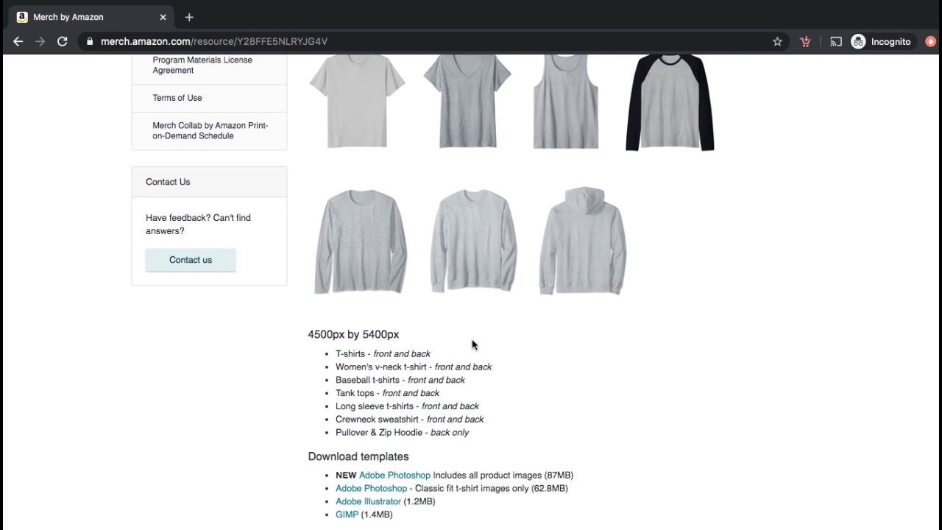
# Step: Download the GIMP templates for 4500x5400 shirts, 4500x4050 hoodie fronts and PopSockets
pyautogui.click(352, 520)
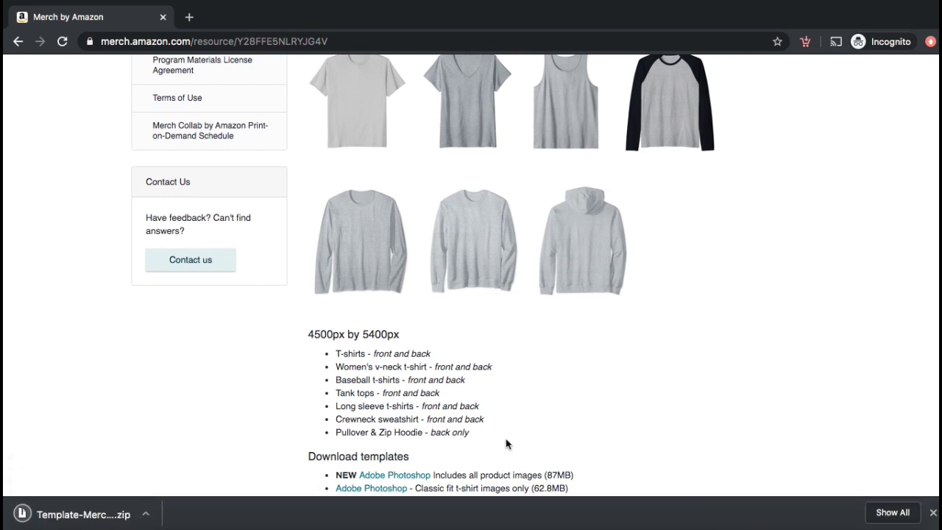
pyautogui.scroll(-6, 668, 407)
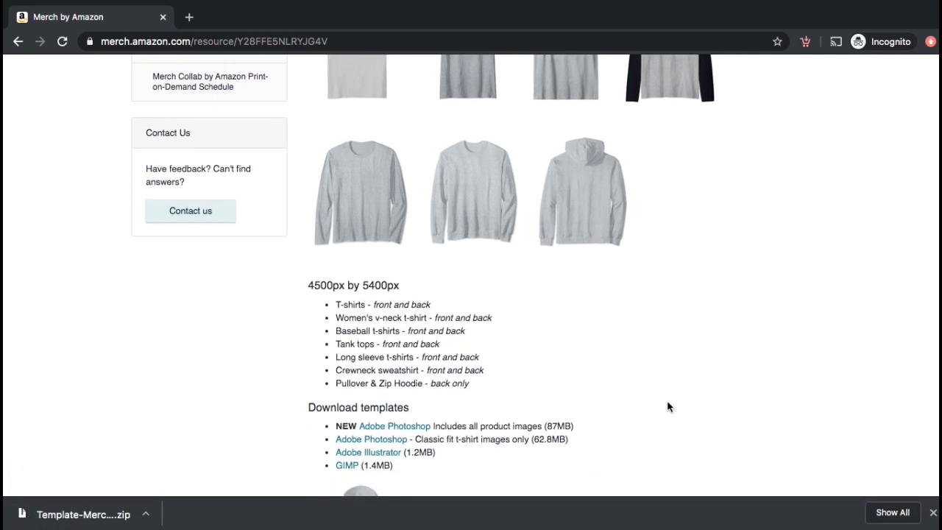
pyautogui.scroll(-1, 668, 407)
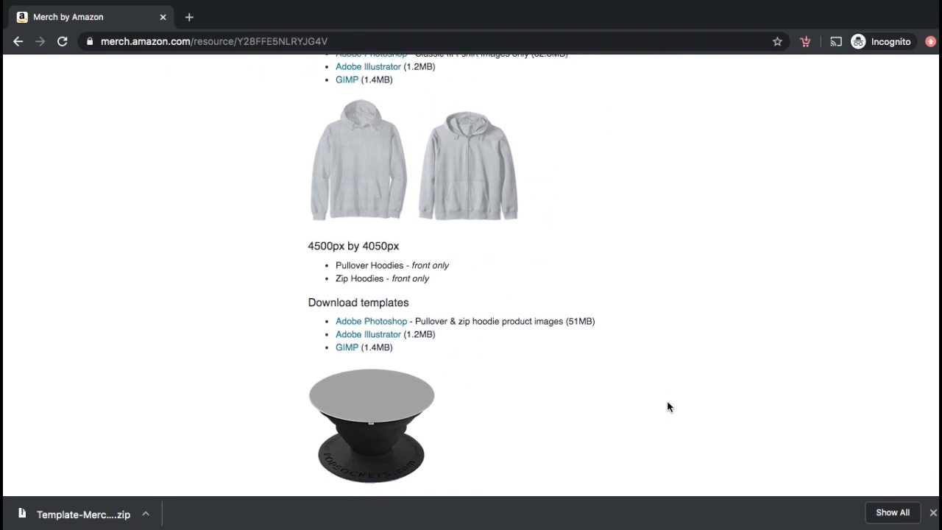
pyautogui.scroll(-1, 669, 407)
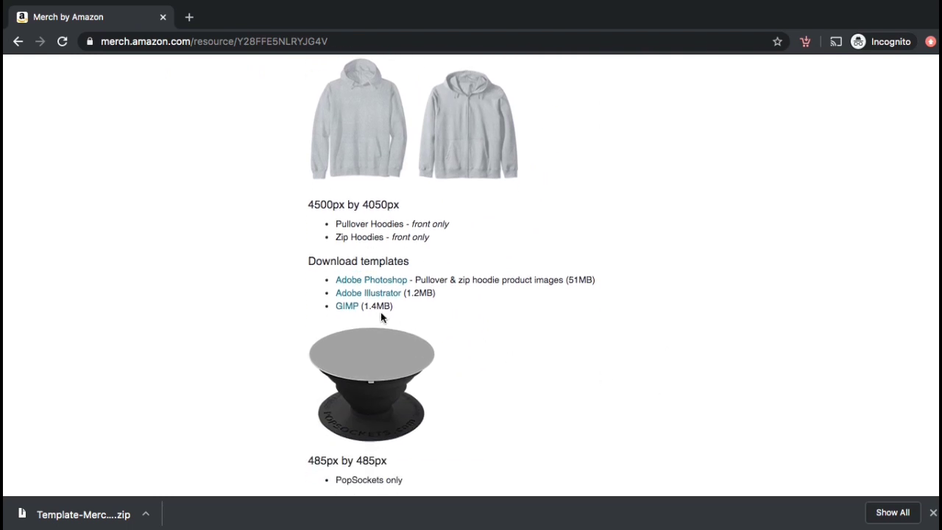
pyautogui.click(349, 313)
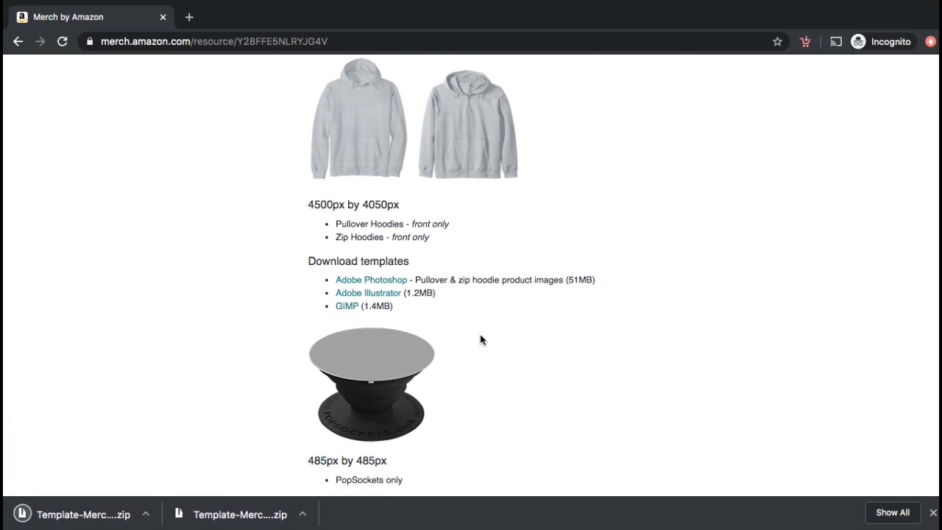
pyautogui.scroll(-5, 480, 340)
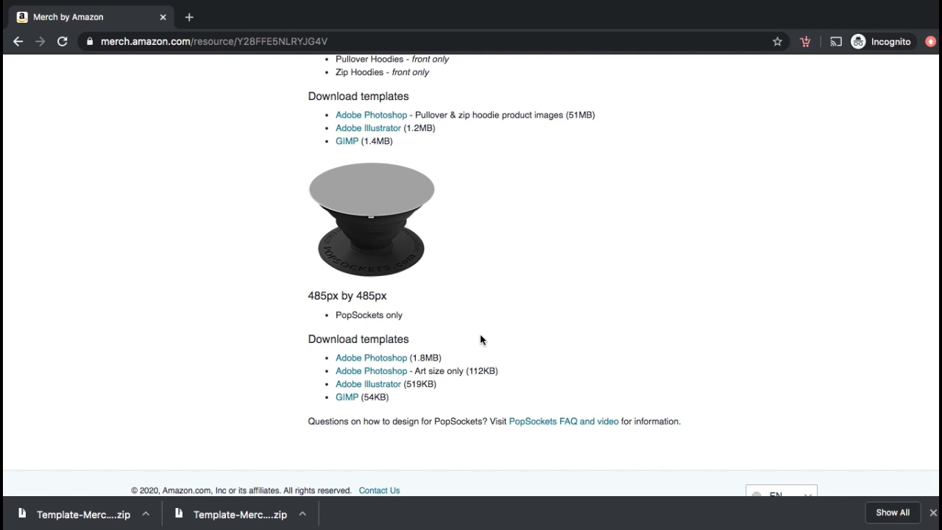
pyautogui.scroll(2, 480, 339)
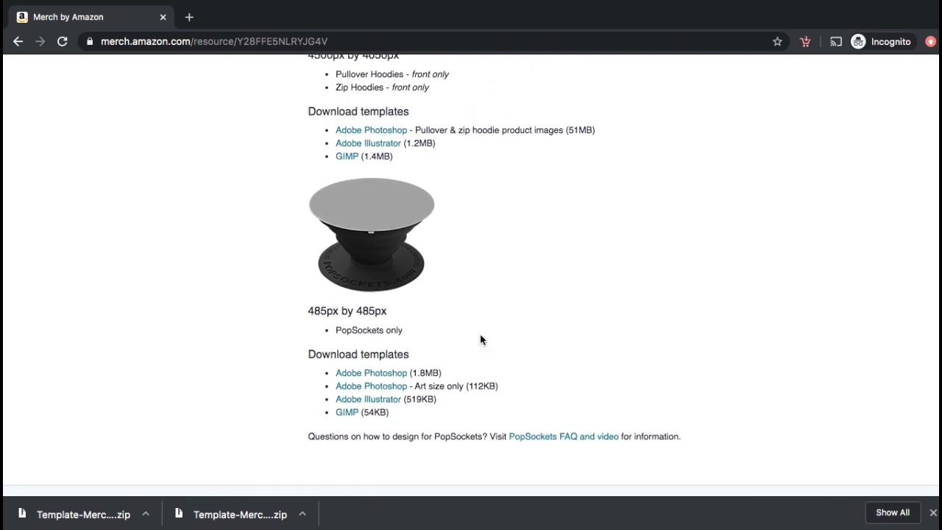
pyautogui.scroll(1, 480, 339)
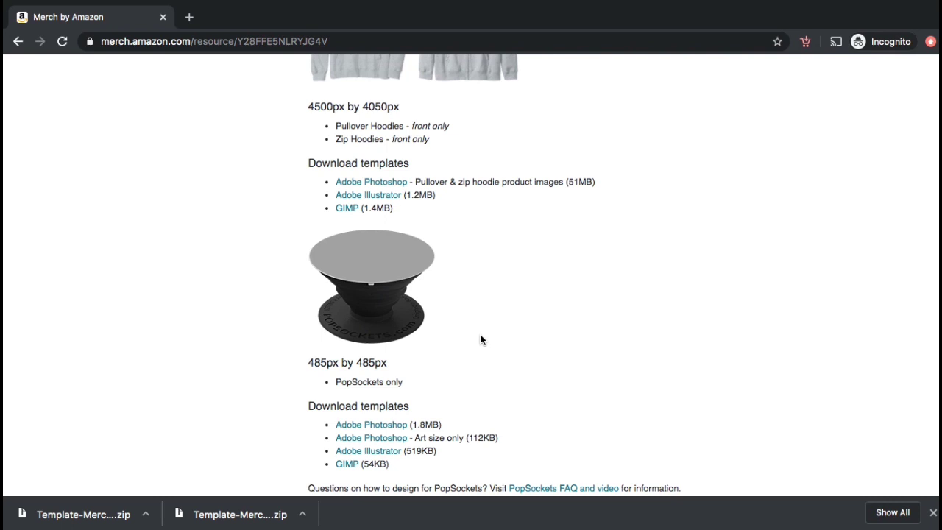
pyautogui.click(348, 471)
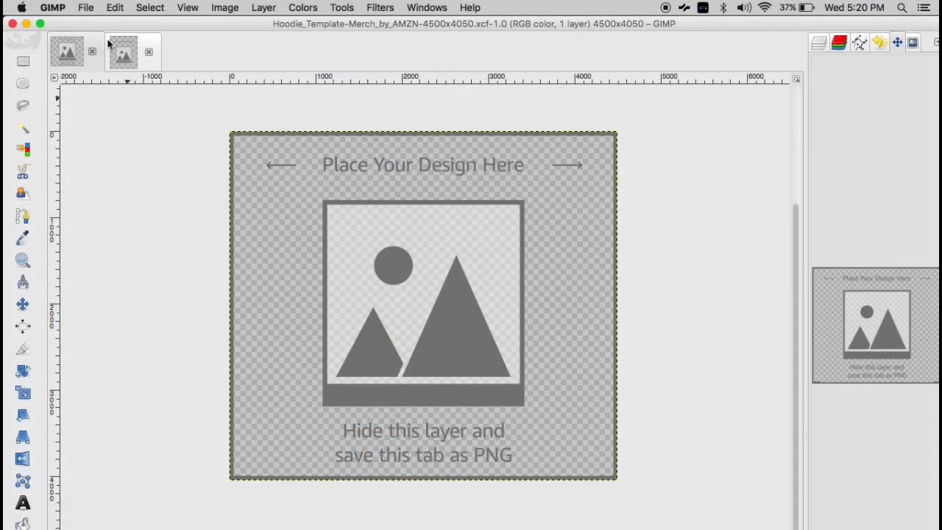
# Step: Open the 4500x5400 T-shirt template in GIMP, recentre it, and show its Sample image layer
pyautogui.click(85, 9)
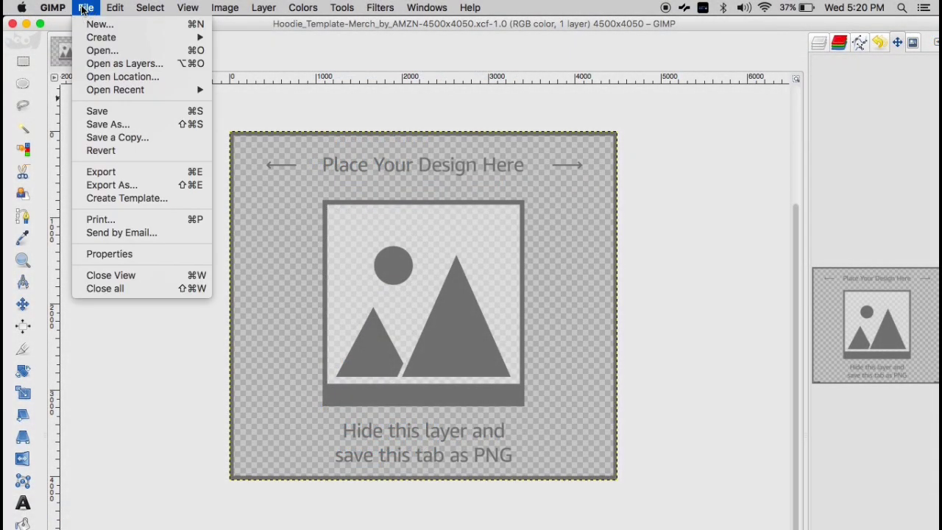
pyautogui.click(96, 51)
pyautogui.click(174, 144)
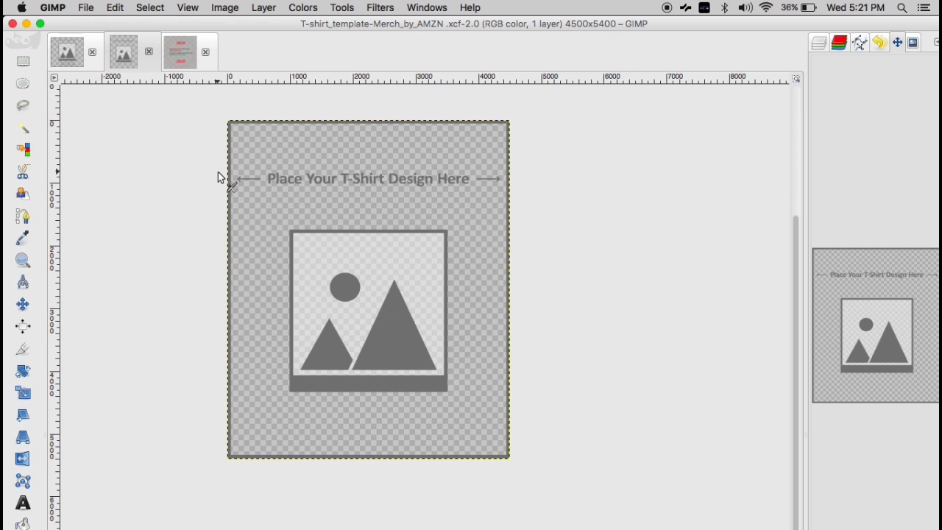
pyautogui.moveTo(859, 315); pyautogui.dragTo(834, 311)
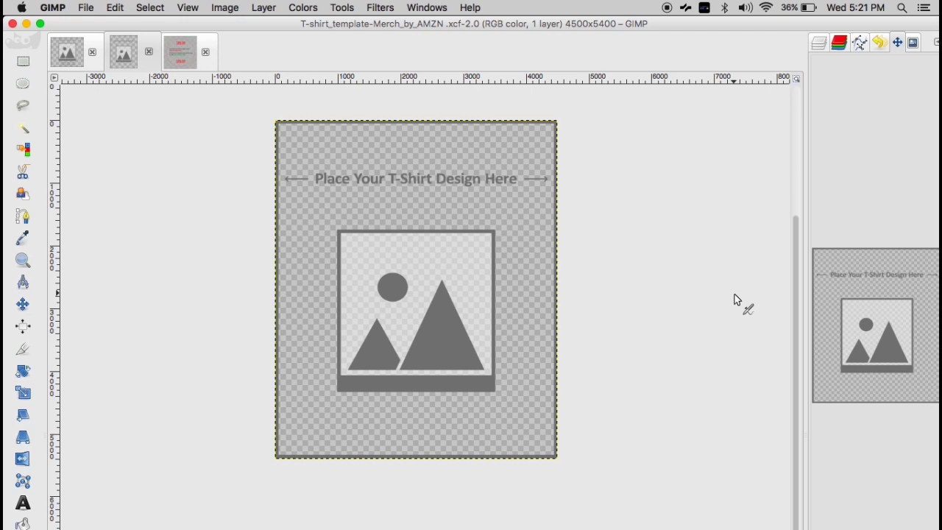
pyautogui.click(822, 46)
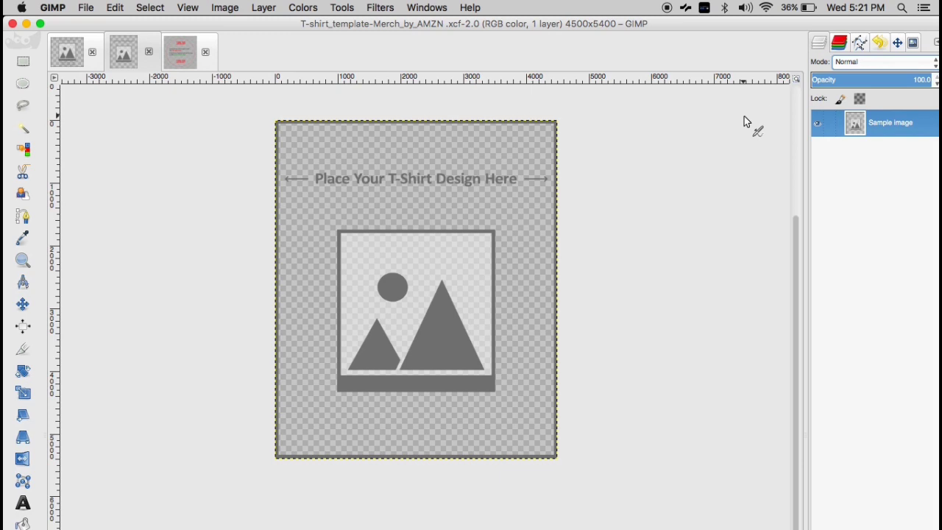
pyautogui.click(89, 11)
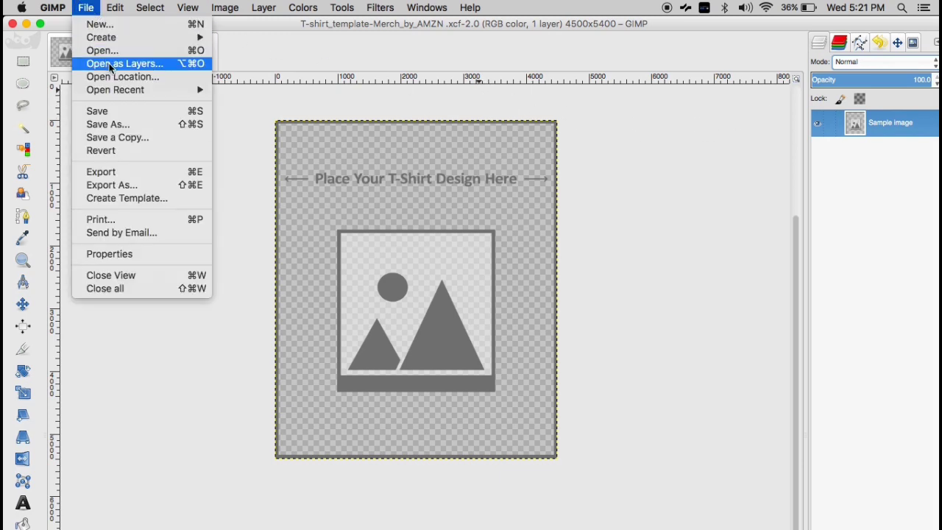
# Step: Add SpareMe.png as a layer over the T-shirt template and hide the Sample image layer
pyautogui.click(112, 65)
pyautogui.click(195, 220)
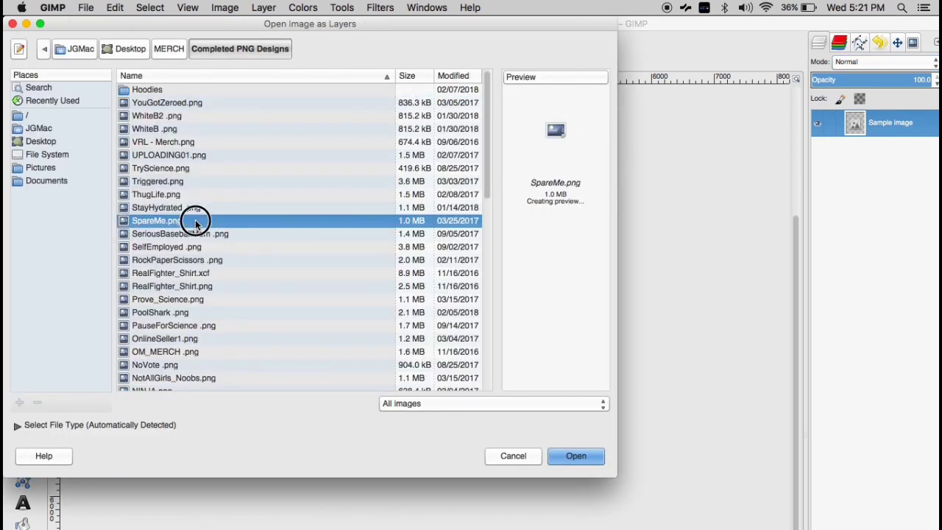
pyautogui.doubleClick(195, 219)
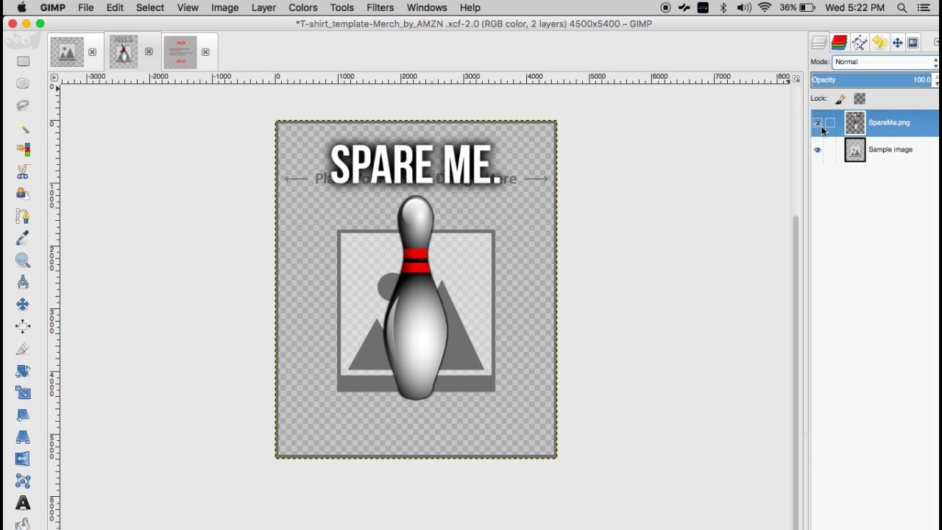
pyautogui.click(817, 149)
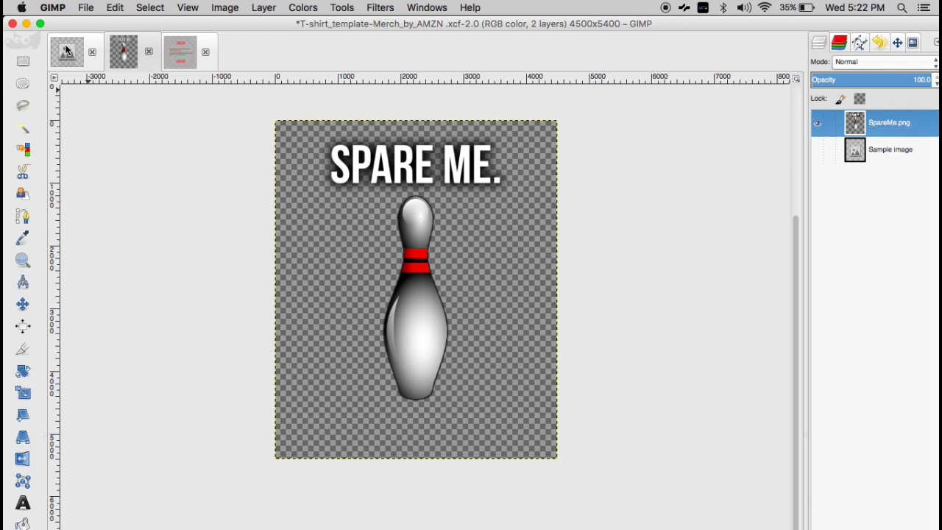
pyautogui.click(85, 10)
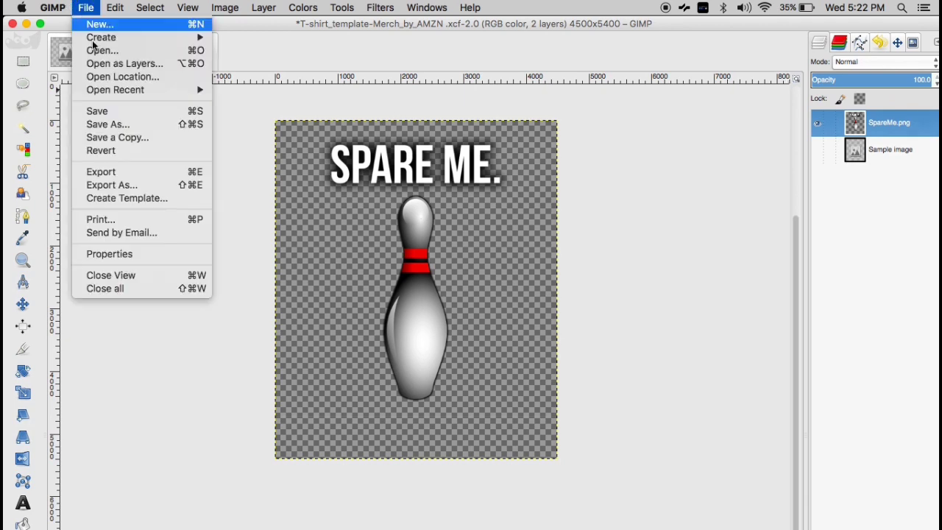
# Step: Export the T-shirt design as 'Spare Me - Tee' PNG with the default PNG settings
pyautogui.click(135, 189)
pyautogui.write('Spare Me ')
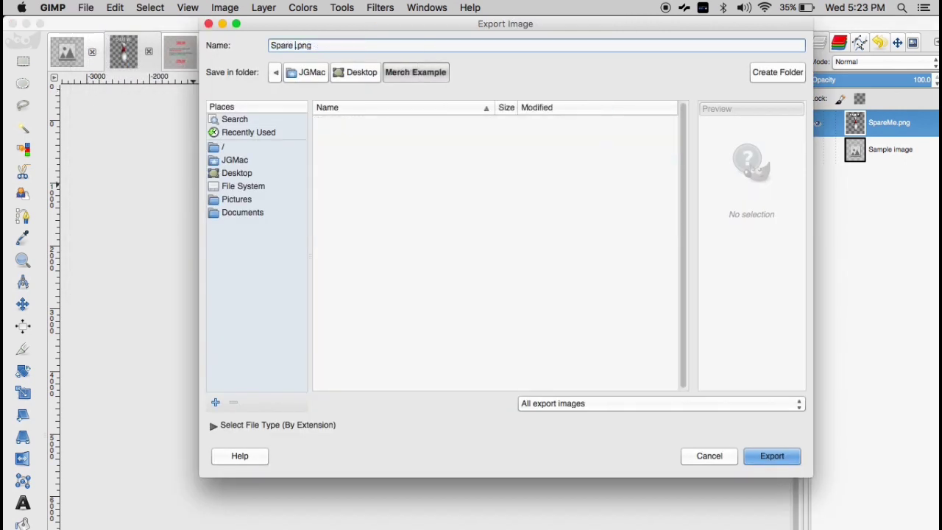
pyautogui.write('- Tee')
pyautogui.press('Return')
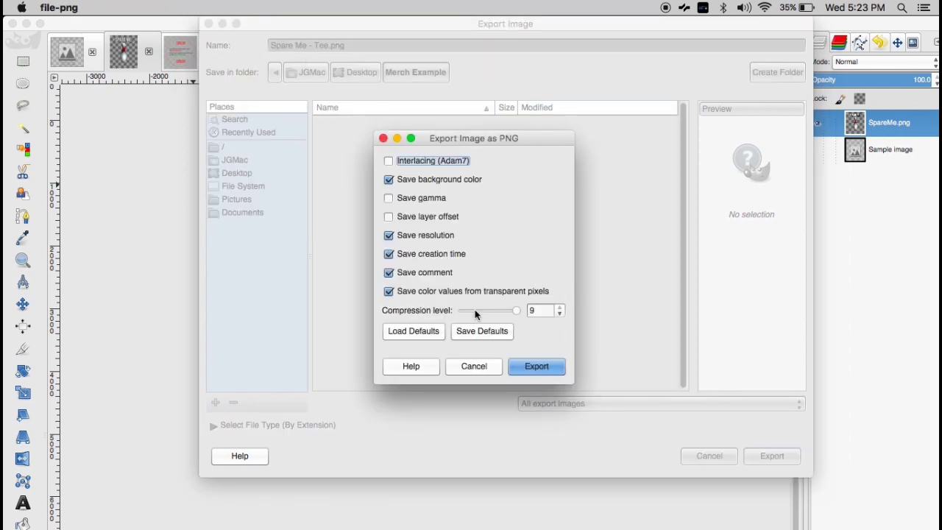
pyautogui.click(535, 366)
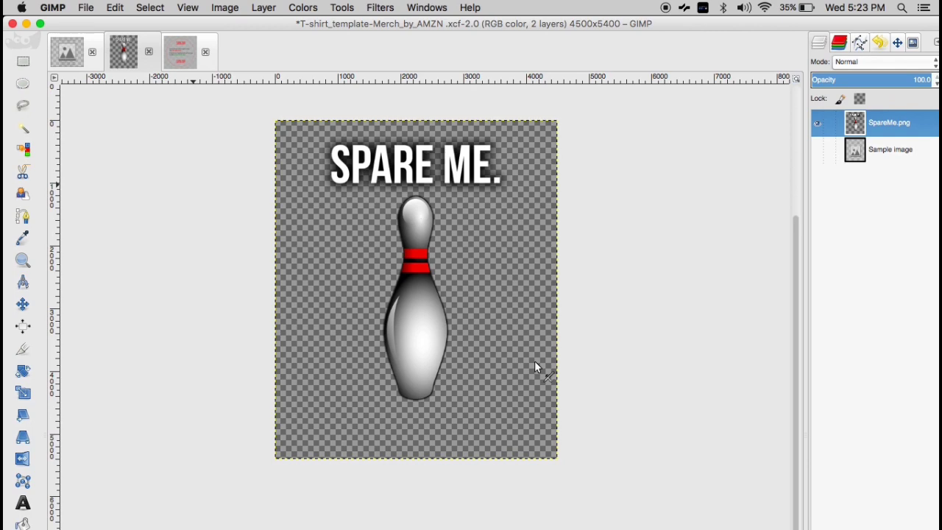
# Step: Scale the SPARE ME design layer to 392×468 and hide the template guide layer
pyautogui.click(62, 60)
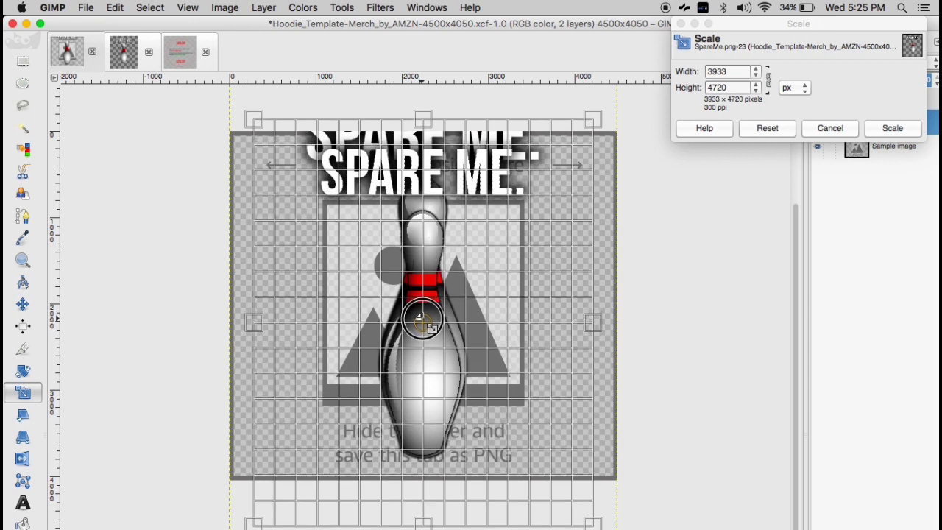
pyautogui.click(892, 129)
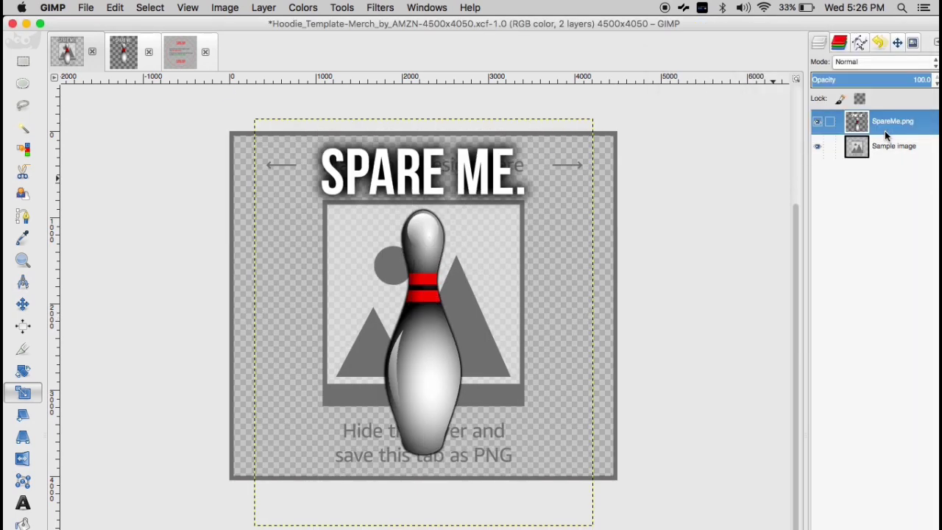
pyautogui.click(818, 147)
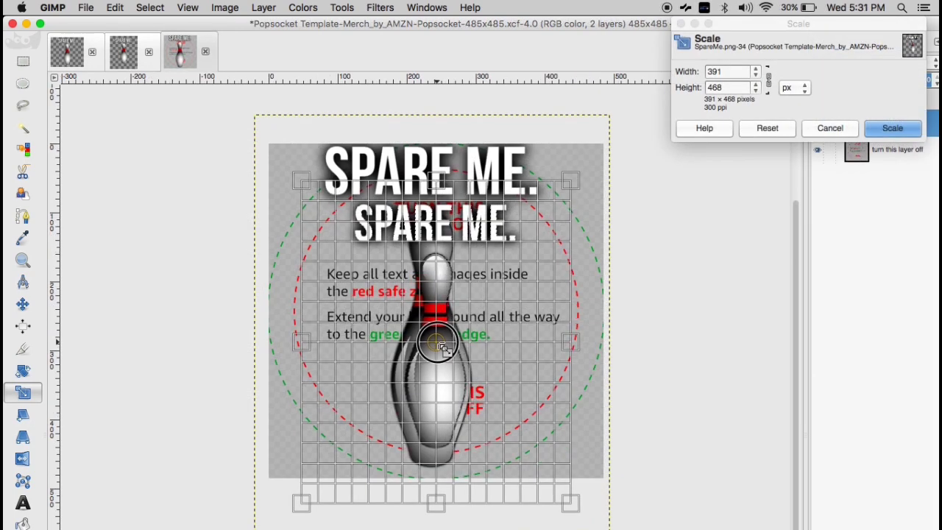
pyautogui.click(870, 128)
pyautogui.click(465, 336)
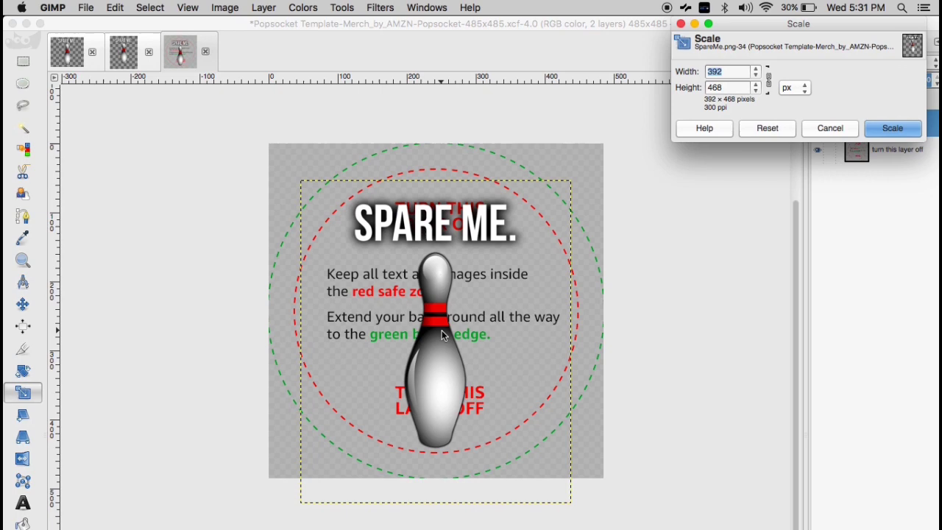
pyautogui.click(883, 129)
pyautogui.click(818, 150)
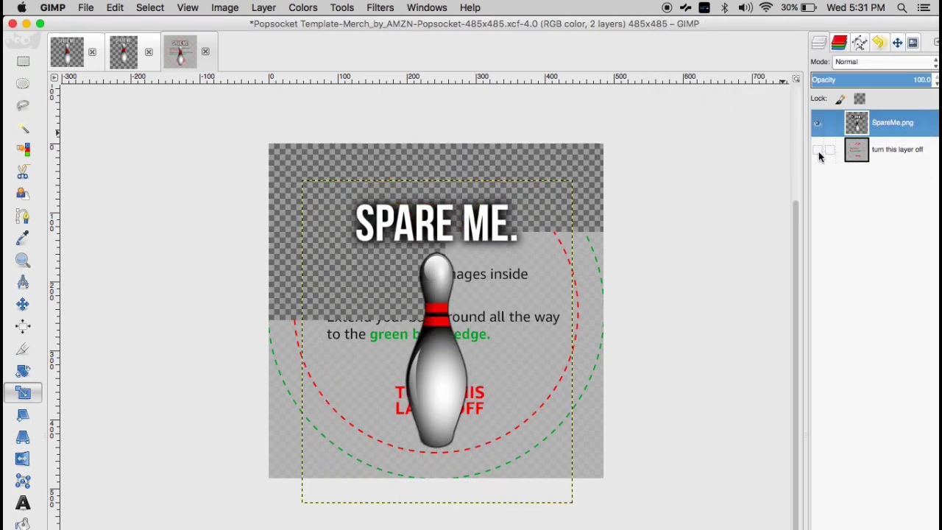
# Step: Export the design as Spare Me - Popsocket.png
pyautogui.click(85, 7)
pyautogui.click(110, 183)
pyautogui.click(772, 455)
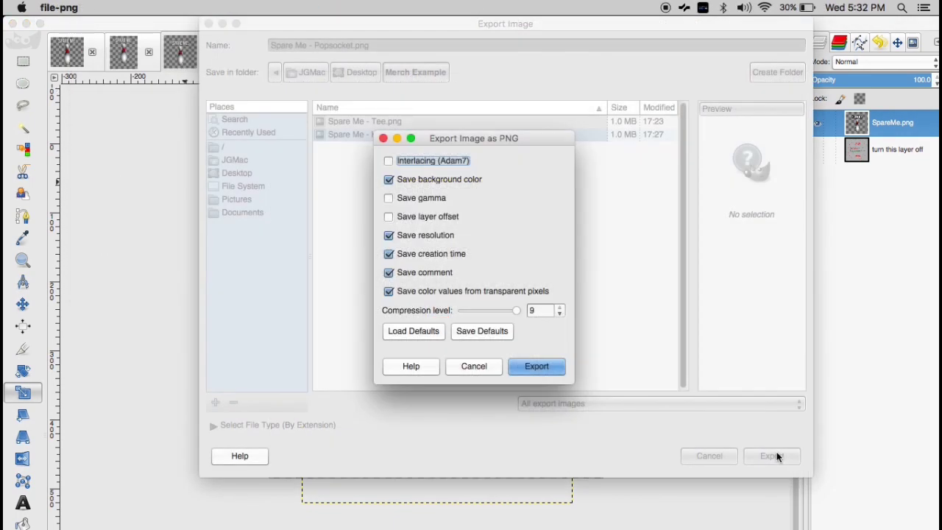
pyautogui.click(546, 370)
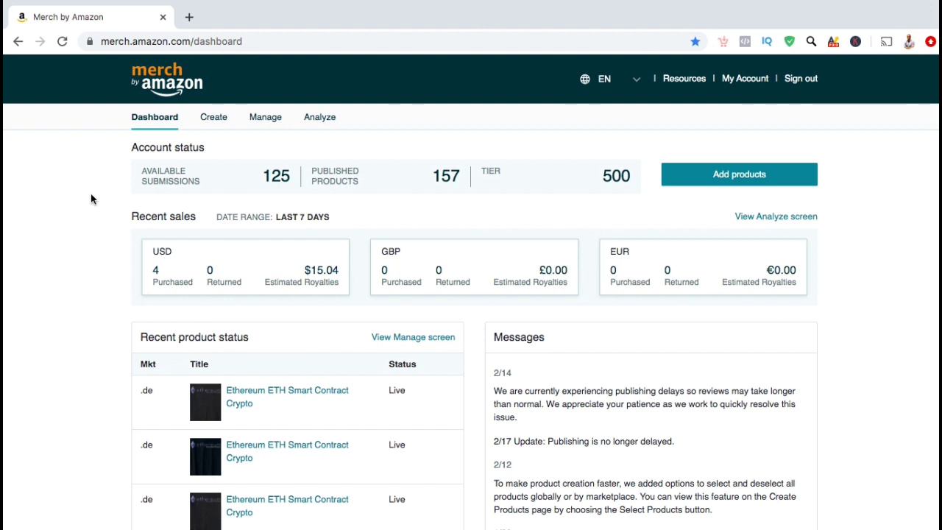
# Step: Switch from the Merch dashboard to the Create products page
pyautogui.click(213, 121)
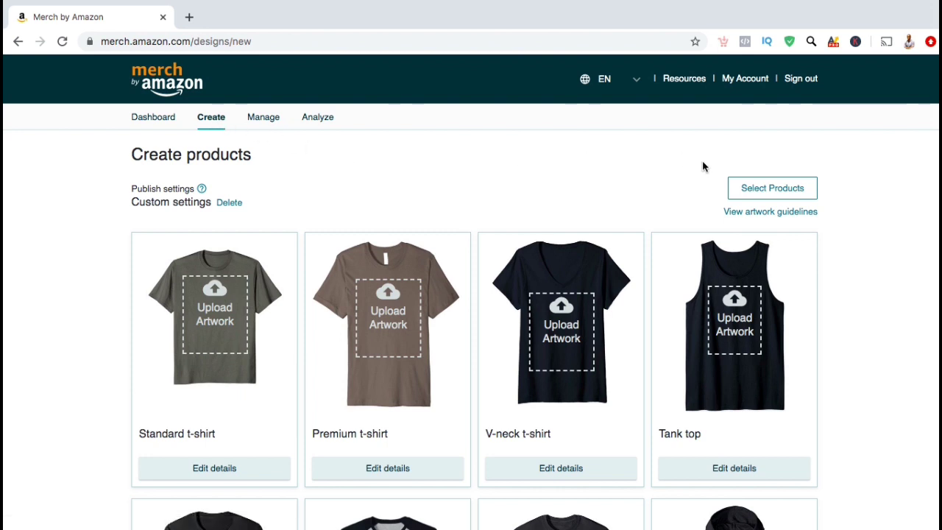
# Step: Uncheck Standard t-shirt for .com in product selection and confirm the remaining products
pyautogui.click(743, 190)
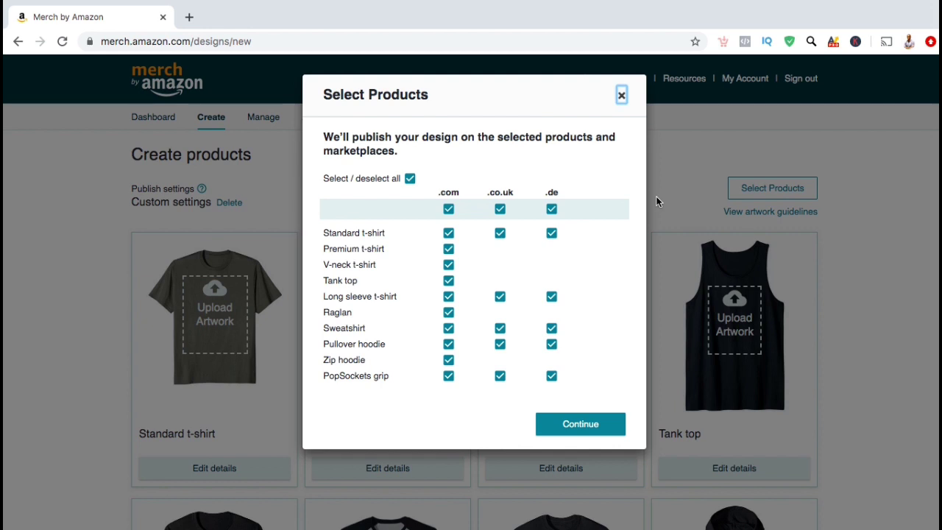
pyautogui.click(449, 234)
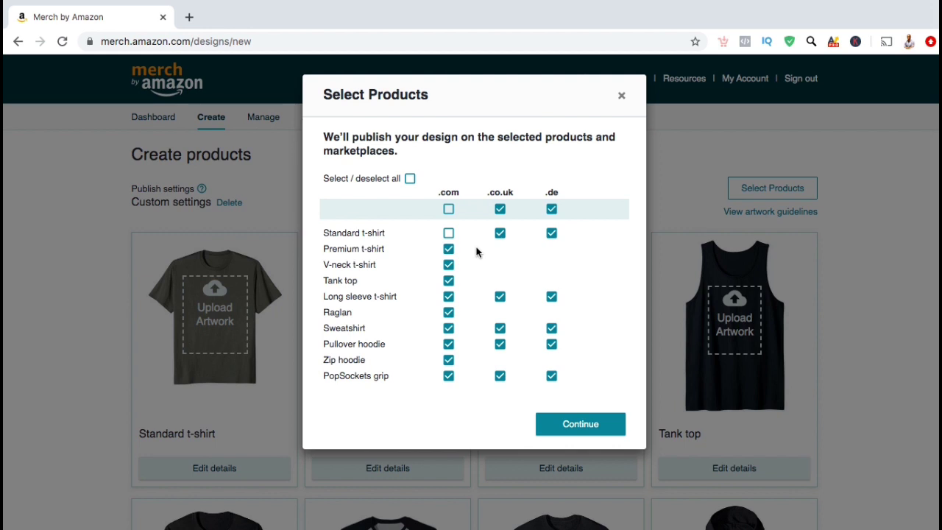
pyautogui.click(547, 422)
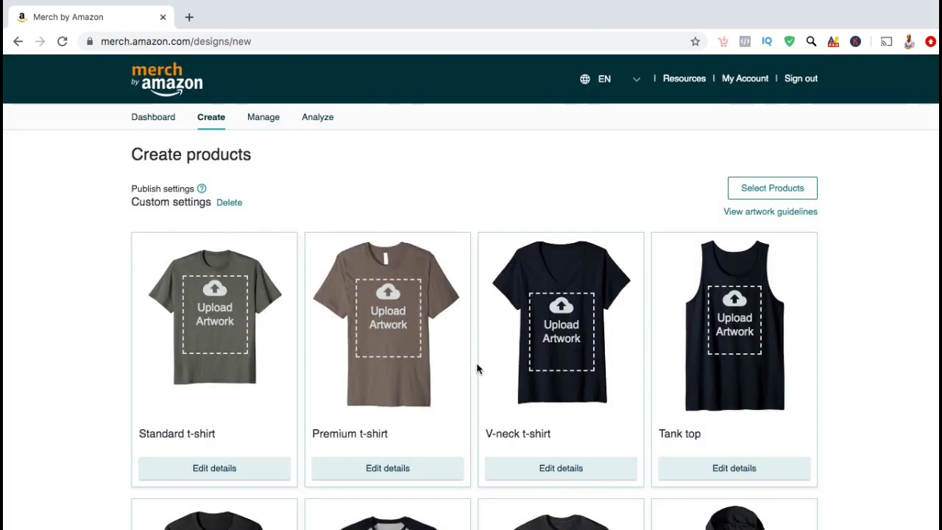
pyautogui.scroll(-1, 477, 369)
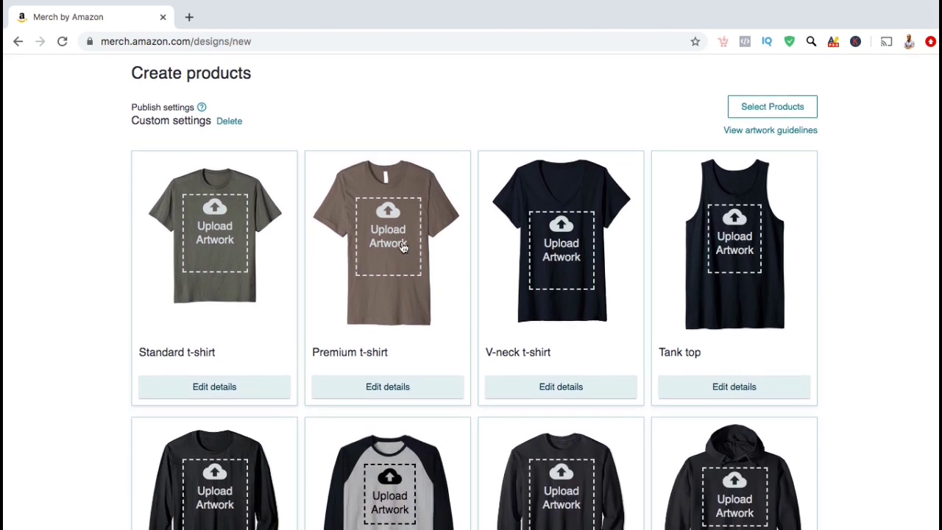
# Step: Upload Spare Me - Tee.png as the t-shirt artwork
pyautogui.click(401, 246)
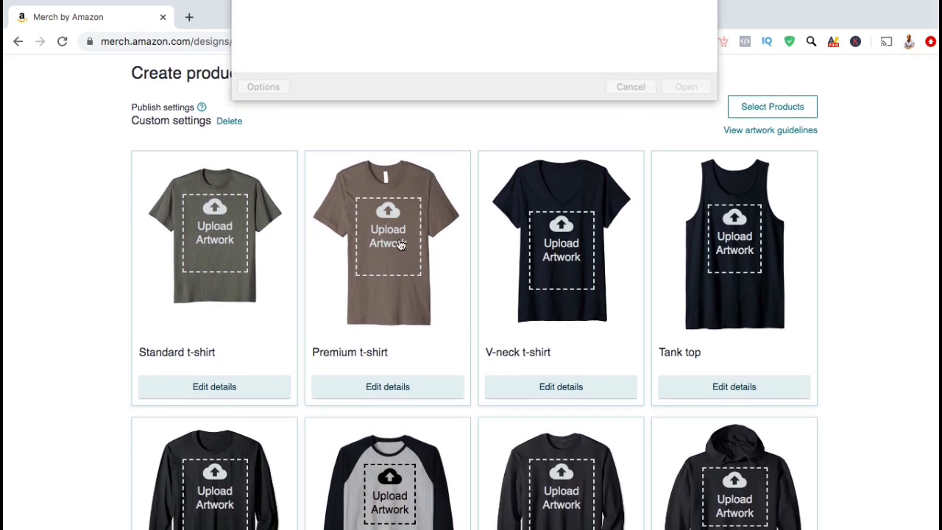
pyautogui.doubleClick(464, 55)
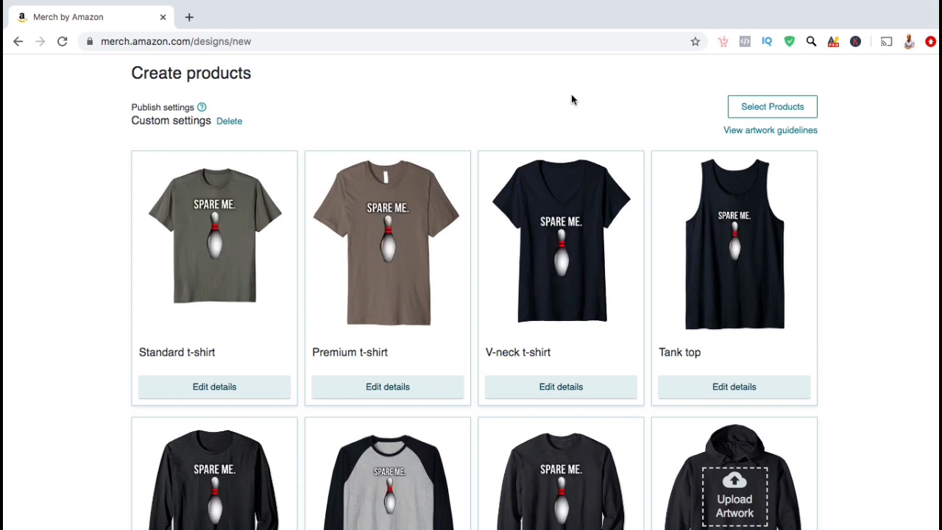
pyautogui.scroll(-5, 856, 180)
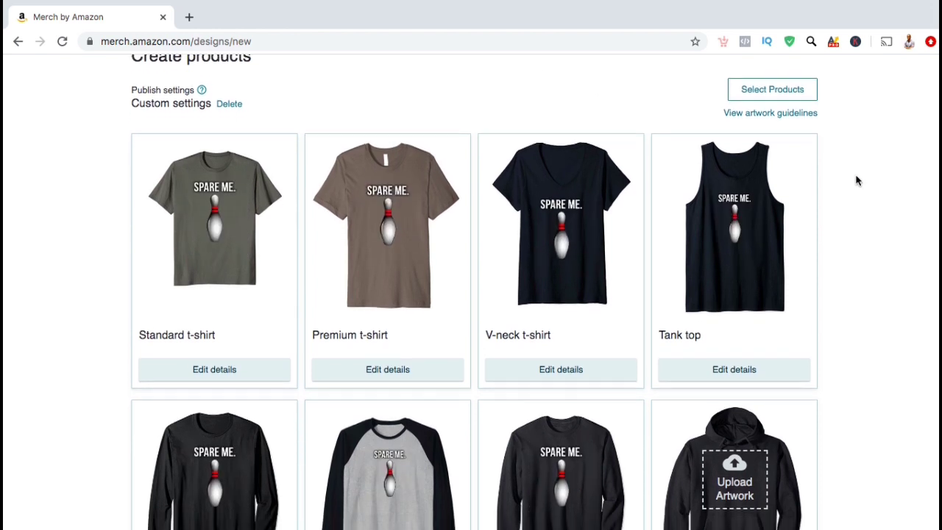
pyautogui.scroll(-5, 856, 180)
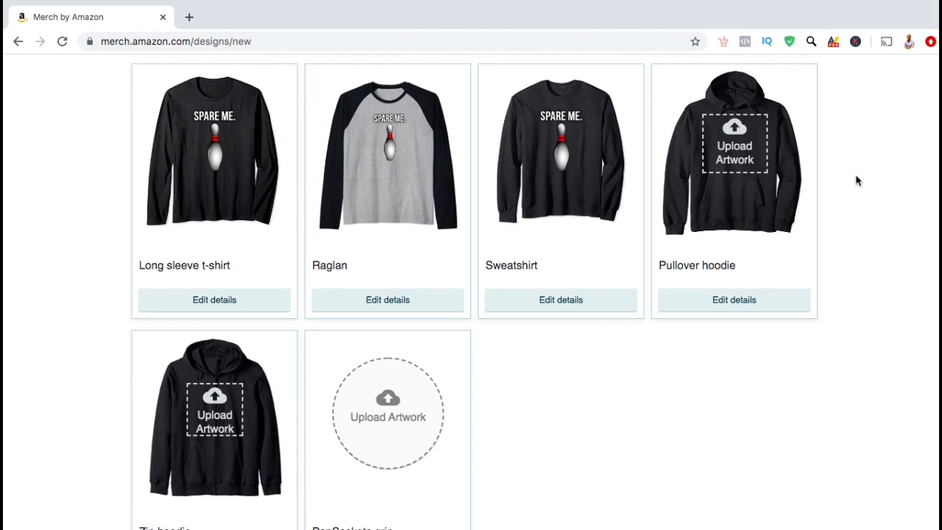
# Step: Upload Spare Me - Hoodie.png as the hoodie artwork
pyautogui.click(731, 151)
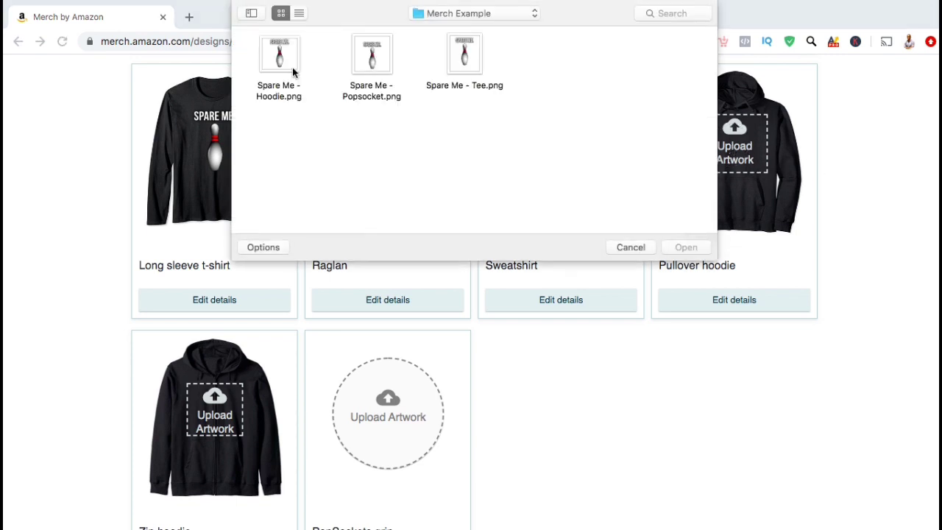
pyautogui.doubleClick(287, 62)
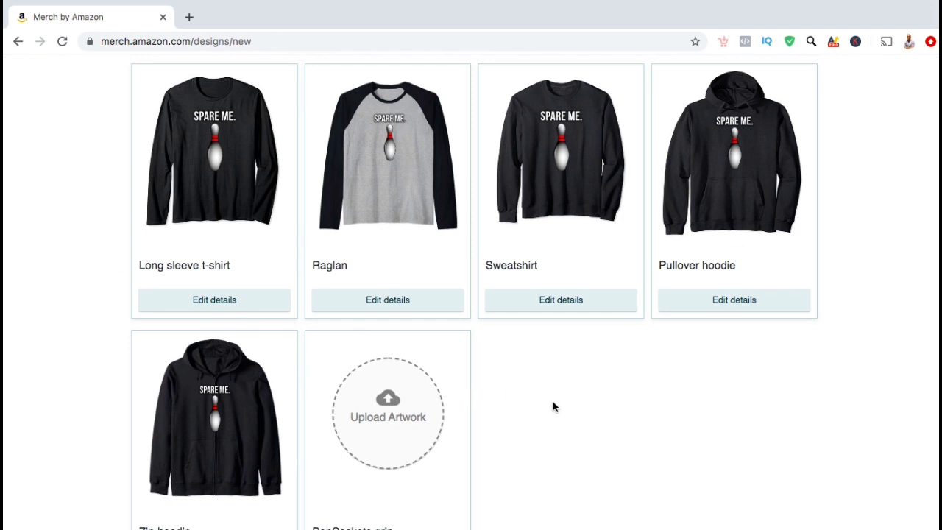
pyautogui.scroll(-3, 553, 403)
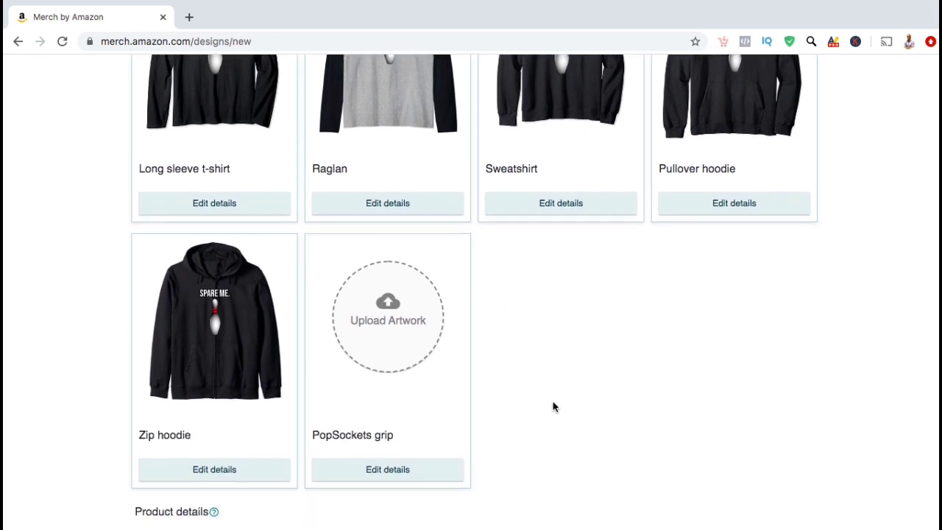
# Step: Upload Spare Me - Popsocket.png as the PopSockets grip artwork
pyautogui.click(407, 324)
pyautogui.click(375, 65)
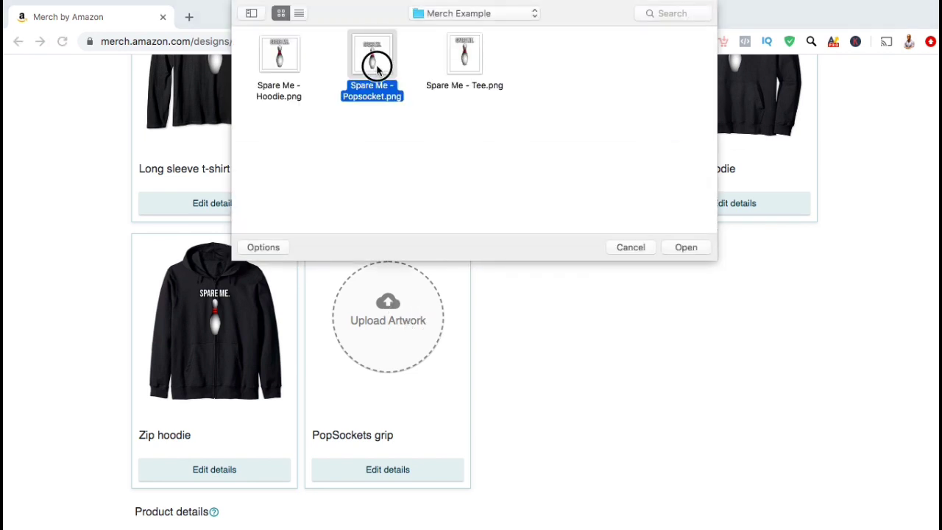
pyautogui.doubleClick(376, 65)
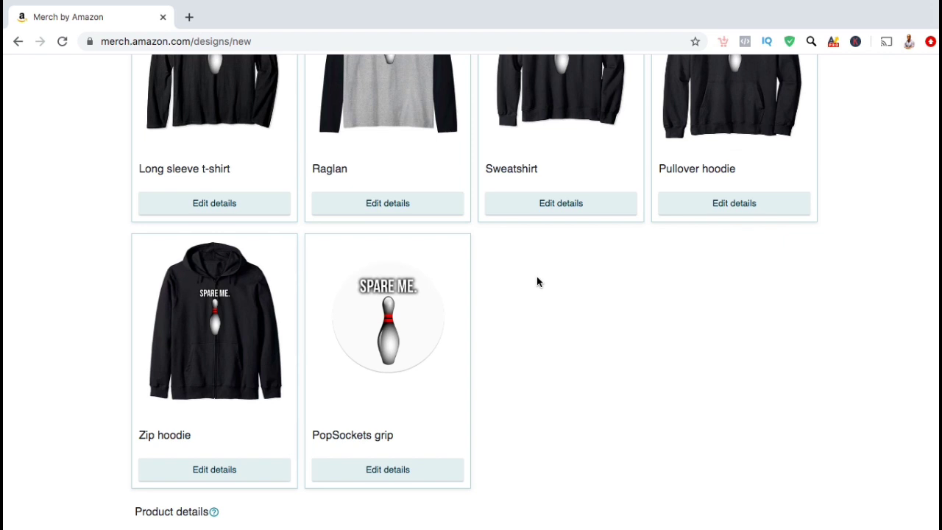
pyautogui.scroll(6, 848, 284)
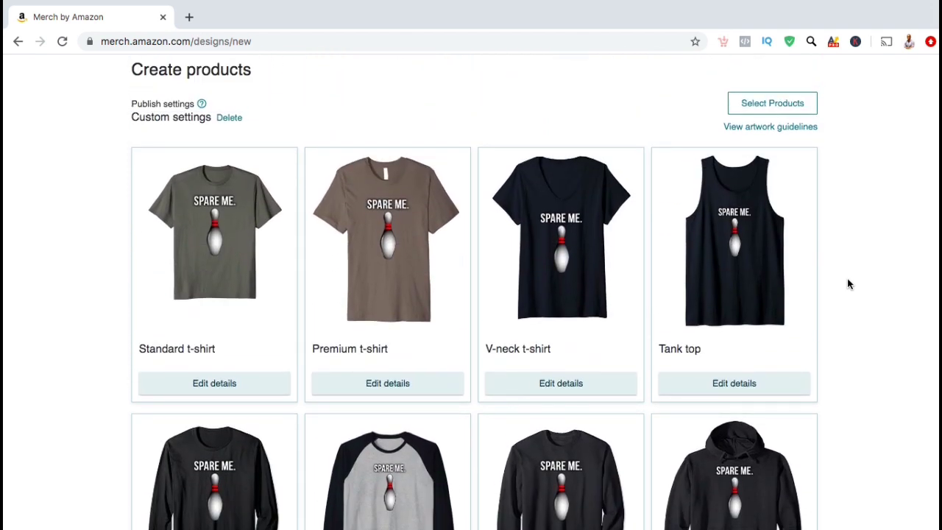
# Step: On the Premium t-shirt, replace purple with orange and set the .com list price to 21.99
pyautogui.click(343, 383)
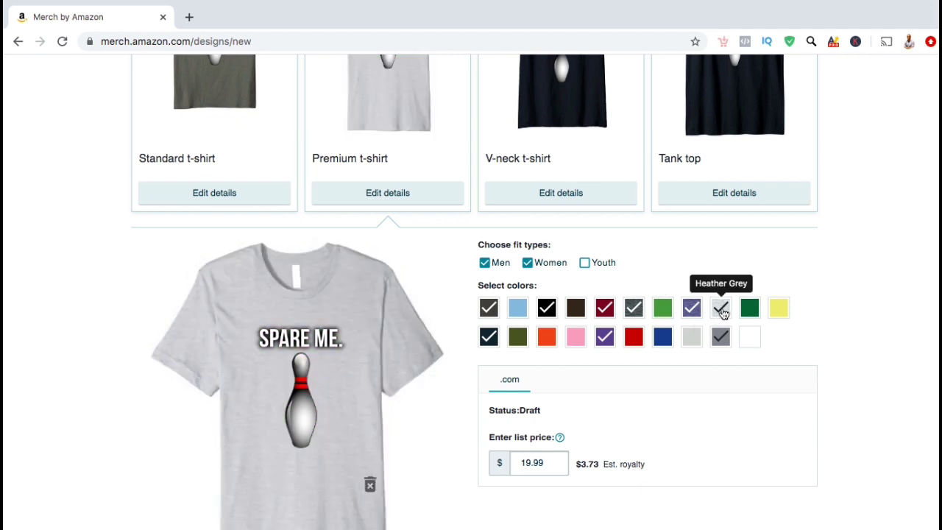
pyautogui.click(604, 336)
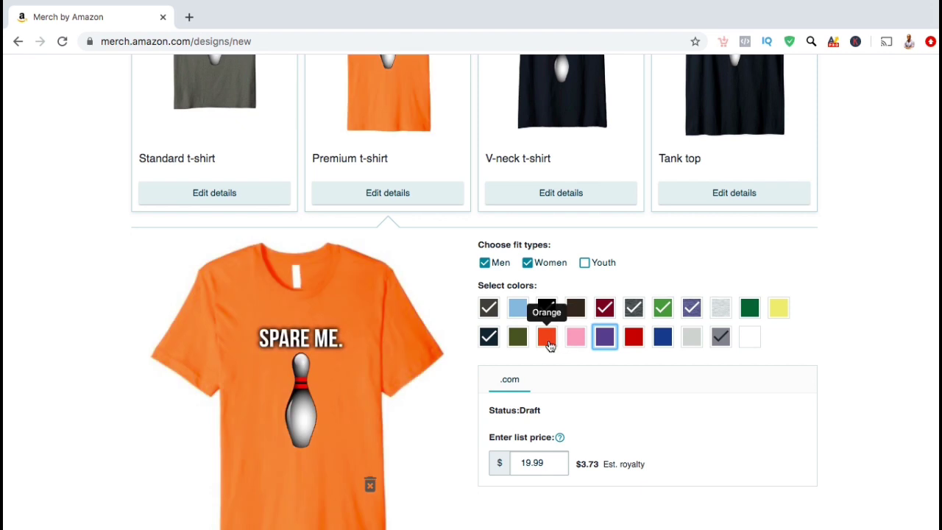
pyautogui.click(548, 344)
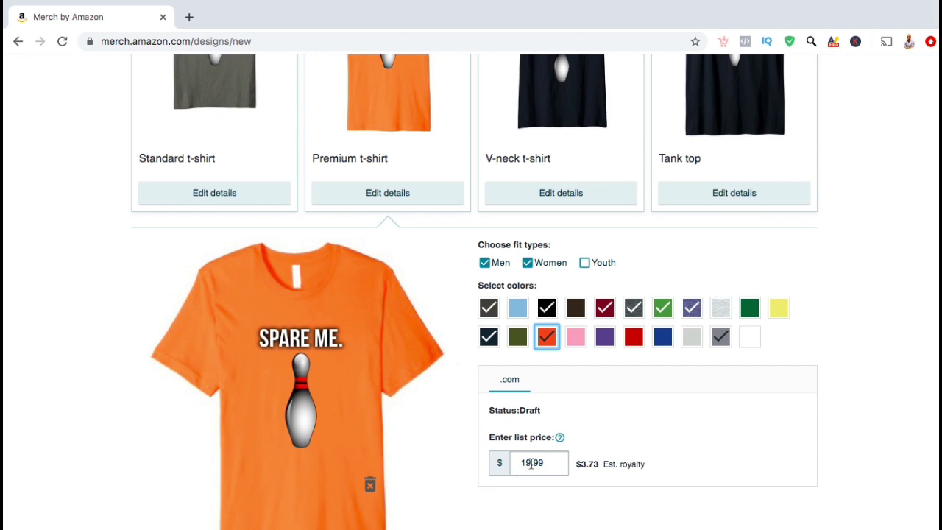
pyautogui.moveTo(530, 463); pyautogui.dragTo(515, 462)
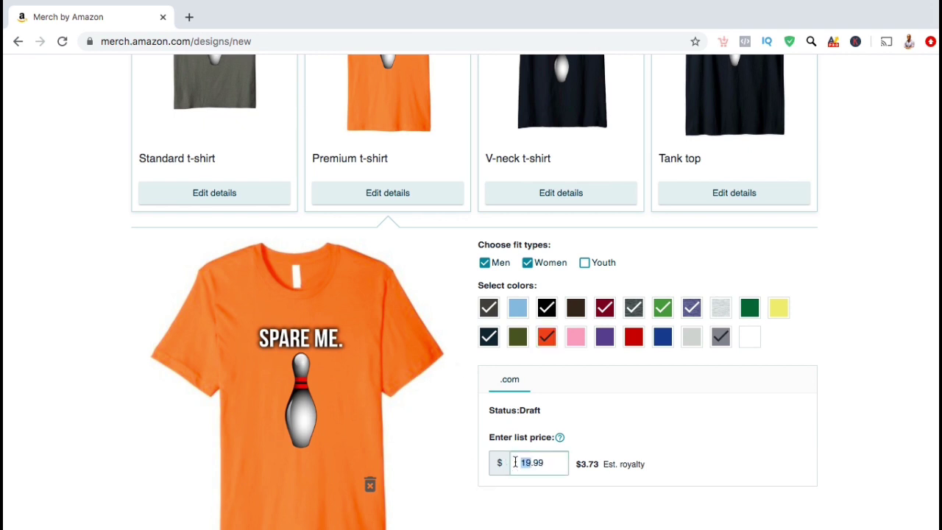
pyautogui.write('21')
pyautogui.scroll(2, 694, 442)
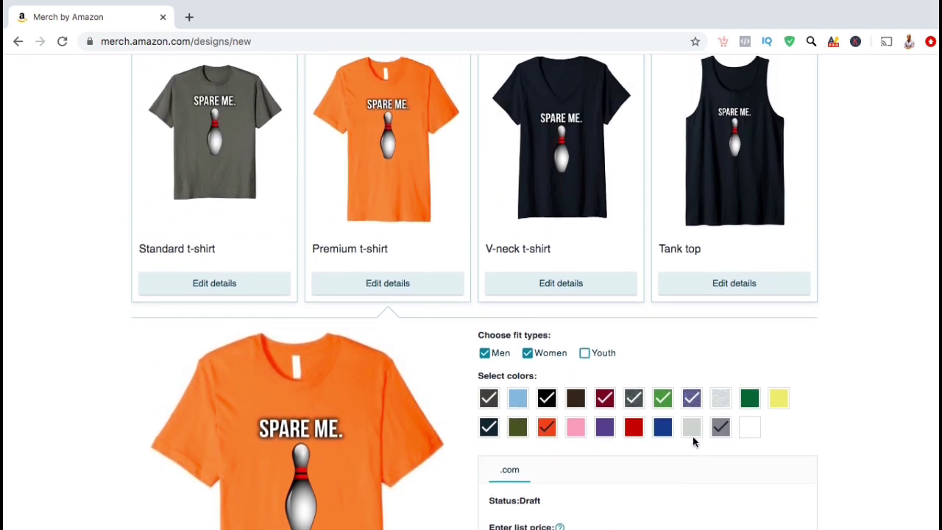
# Step: Check the Pullover hoodie's colours and $34.99 price, then scroll back through the collapsed product grid
pyautogui.click(437, 290)
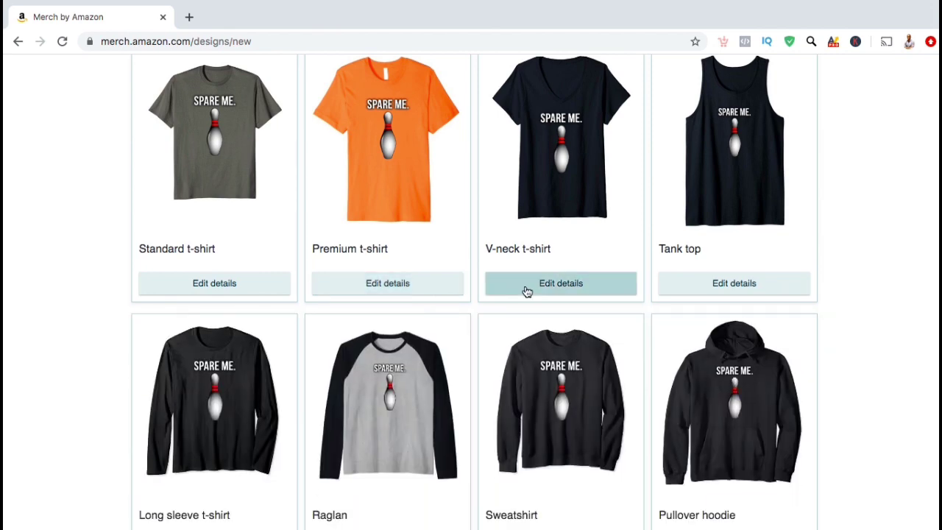
pyautogui.click(530, 290)
pyautogui.click(710, 193)
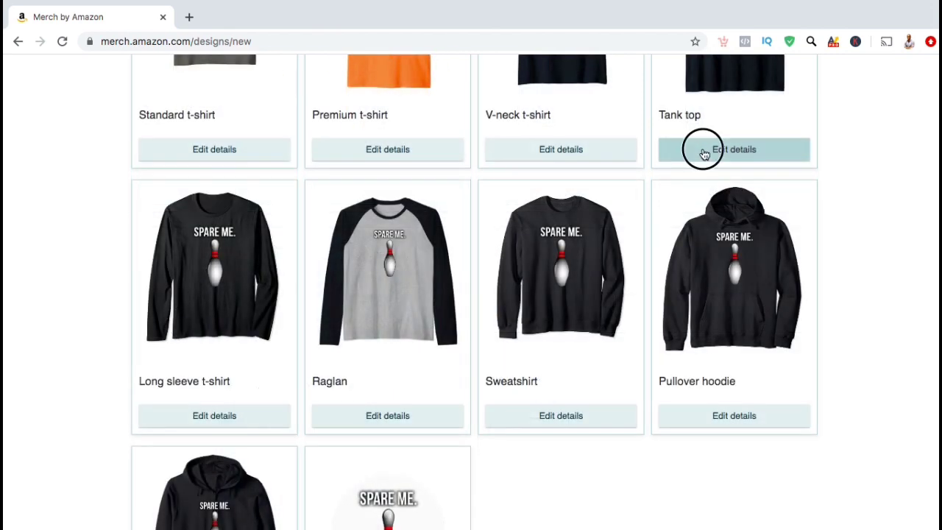
pyautogui.click(715, 197)
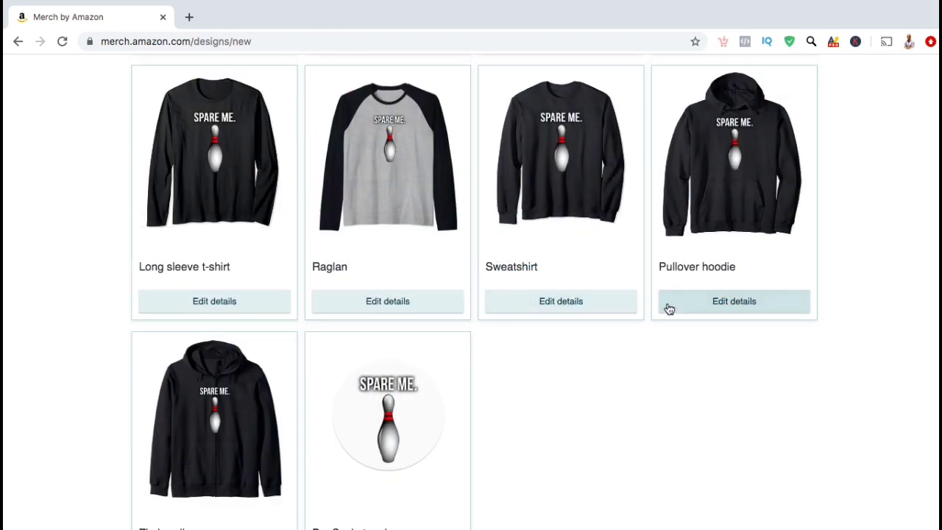
pyautogui.click(670, 308)
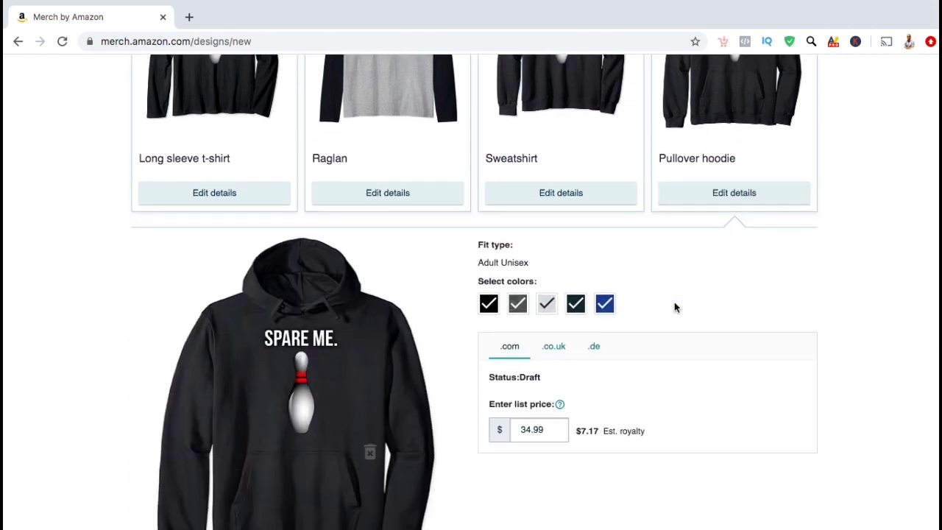
pyautogui.scroll(-2, 674, 308)
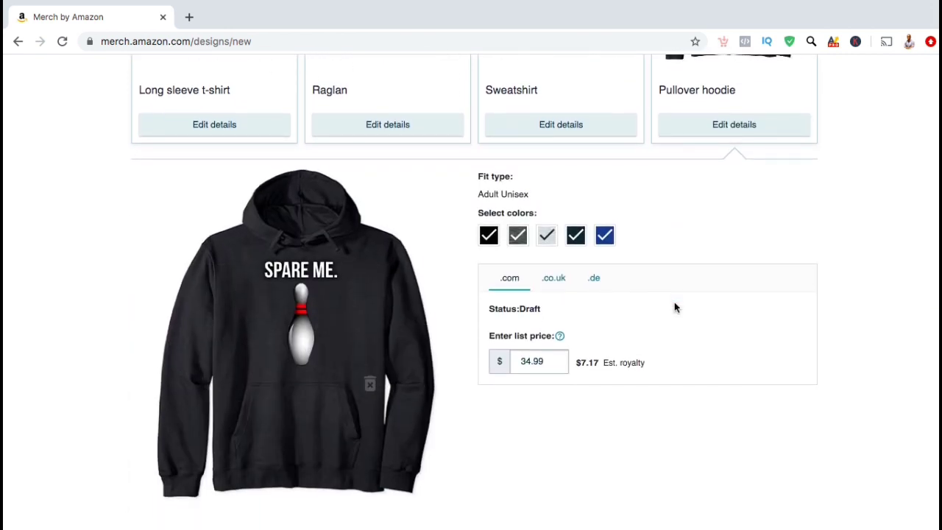
pyautogui.click(562, 287)
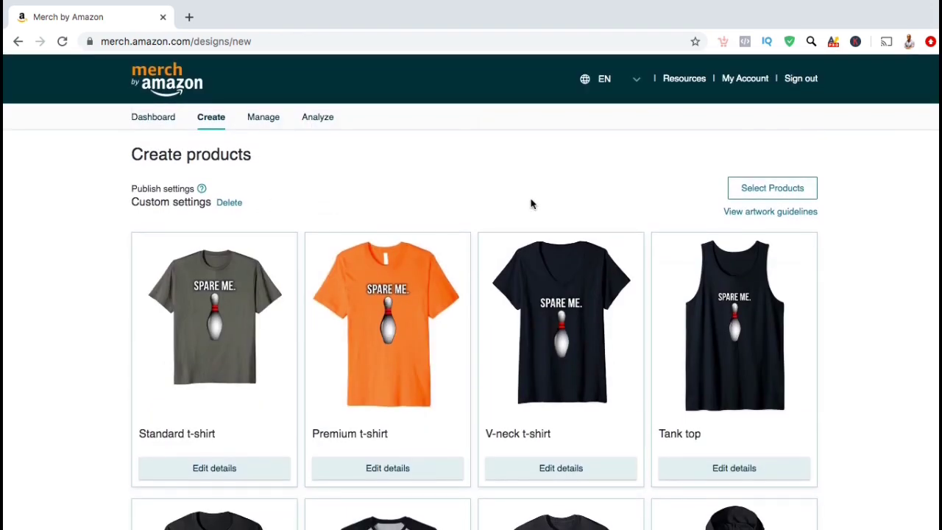
pyautogui.scroll(-3, 531, 204)
pyautogui.scroll(-4, 532, 205)
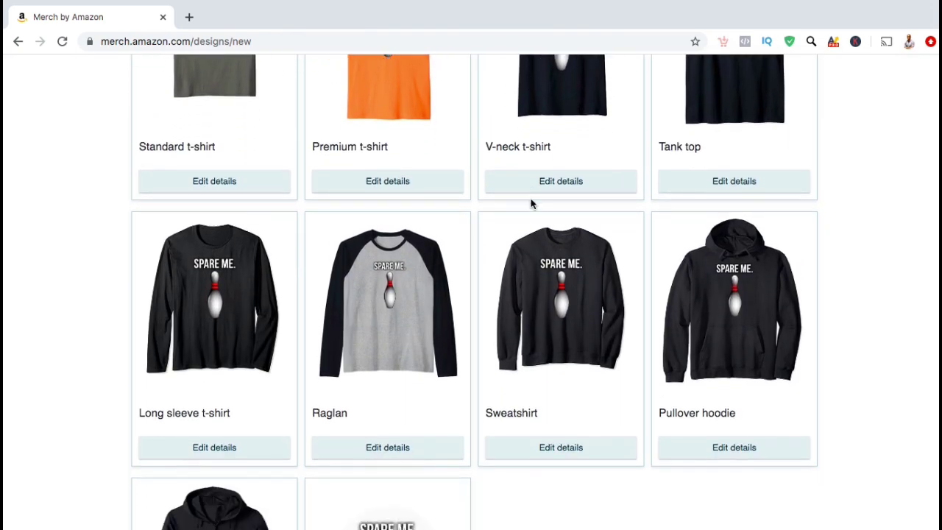
pyautogui.scroll(-6, 532, 205)
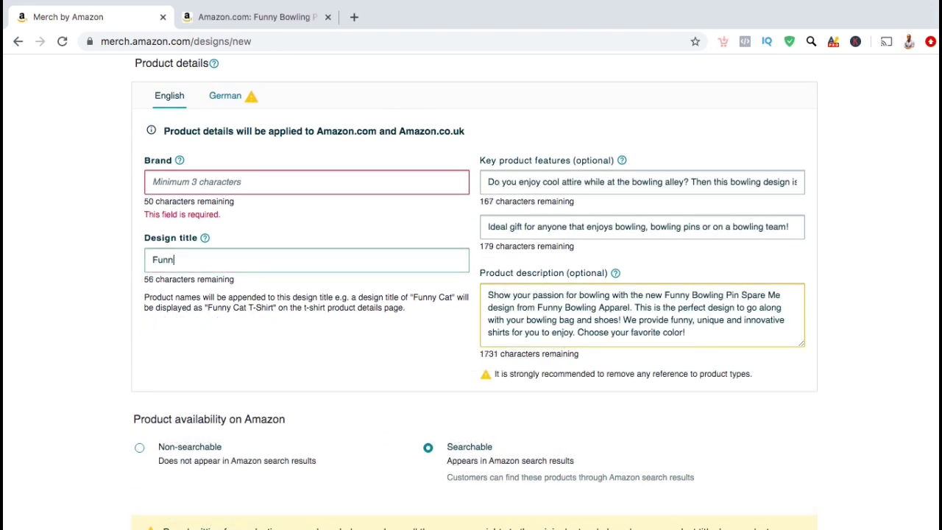
# Step: Enter brand 'Funny Bowling Apparel' and title 'Funny Bowling Pin Spare Me Design', then go to German details
pyautogui.write('Bowlin')
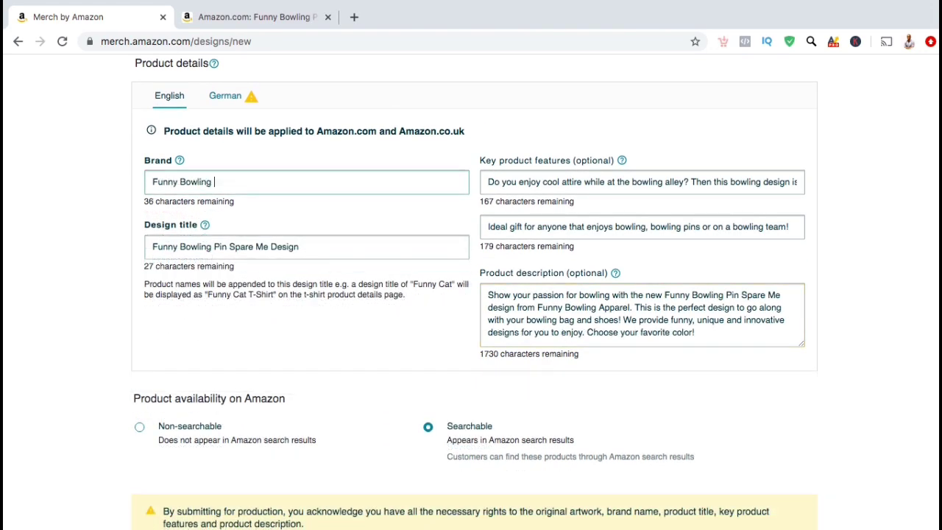
pyautogui.write('Apparel')
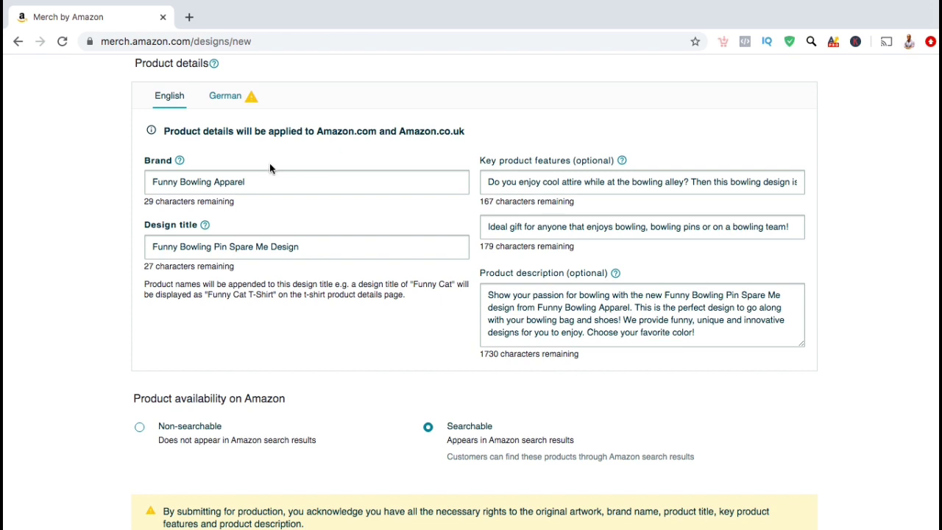
pyautogui.click(241, 101)
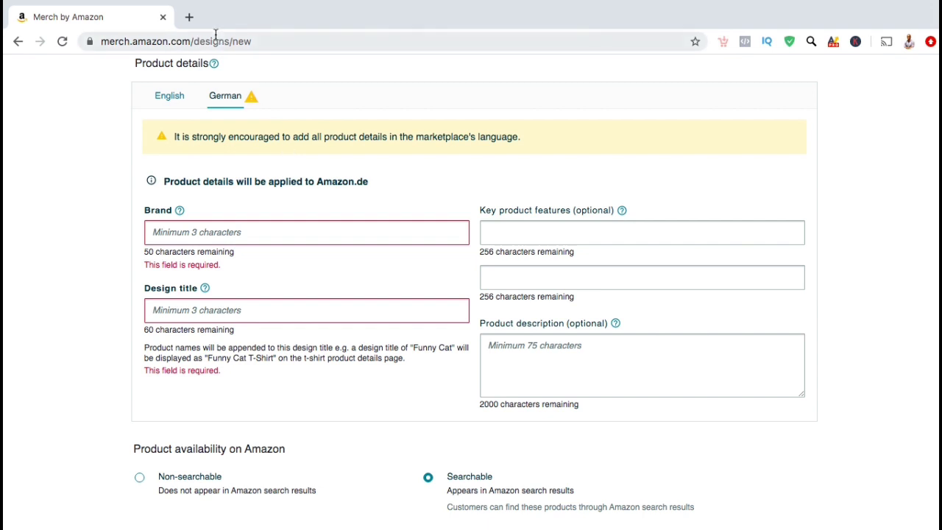
# Step: Search Google for an English-to-German translator in a new browser tab
pyautogui.click(189, 17)
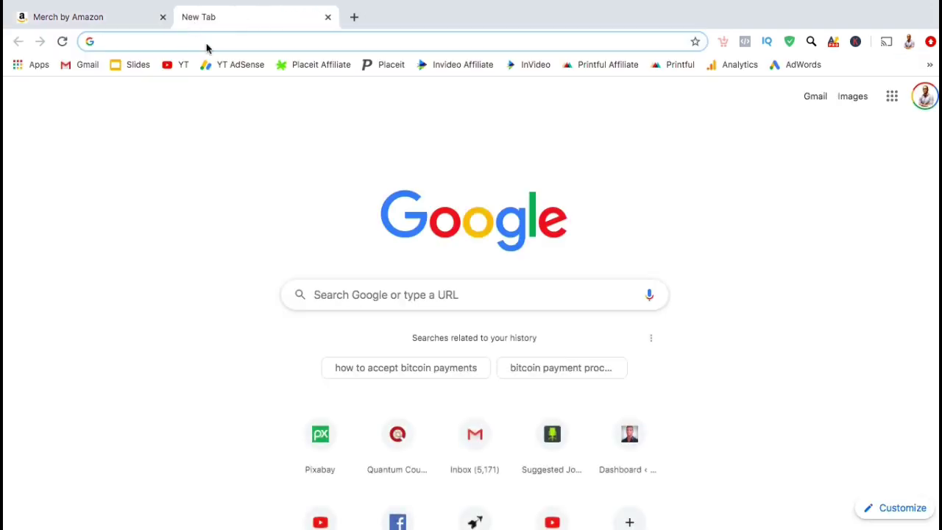
pyautogui.write('Google translate english to german')
pyautogui.press('Return')
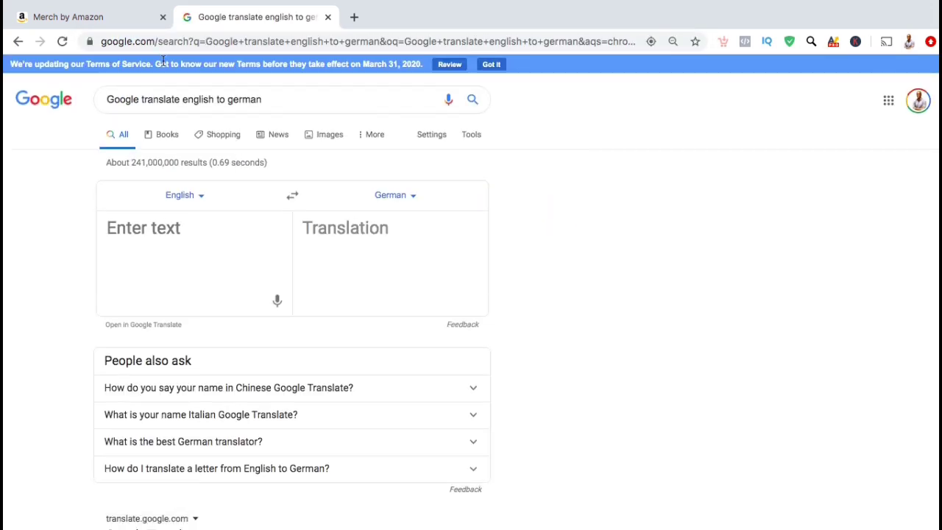
# Step: Translate the design title and paste 'Lustige Bowling Pin Spare Me Design' into the German title
pyautogui.click(102, 20)
pyautogui.tripleClick(202, 250)
pyautogui.rightClick(202, 250)
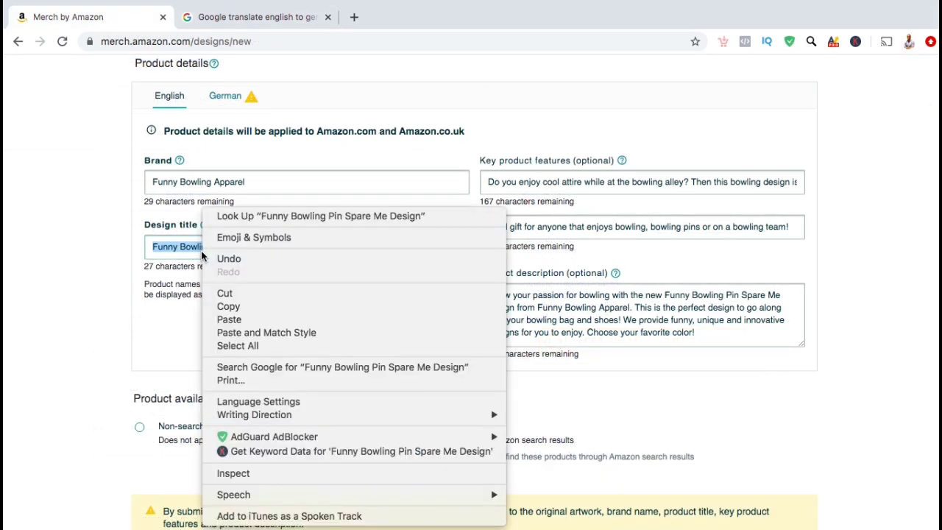
pyautogui.click(223, 306)
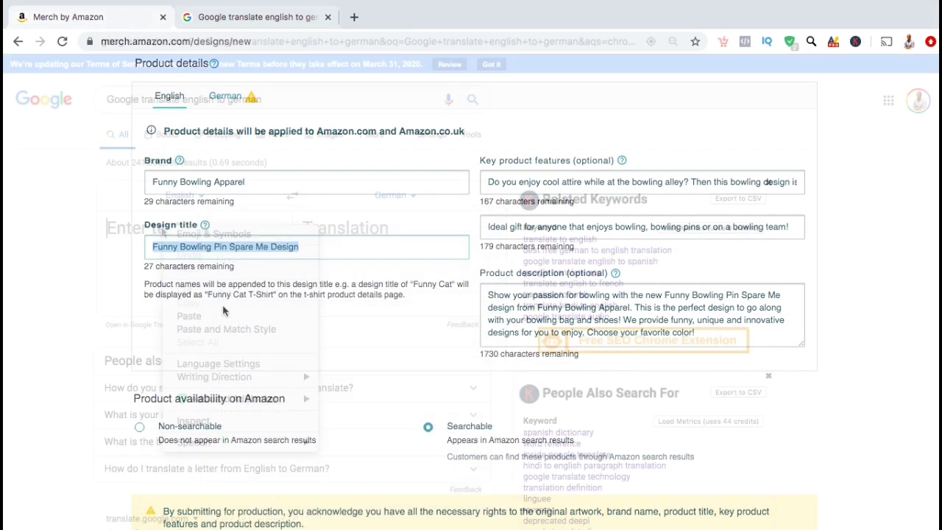
pyautogui.rightClick(164, 225)
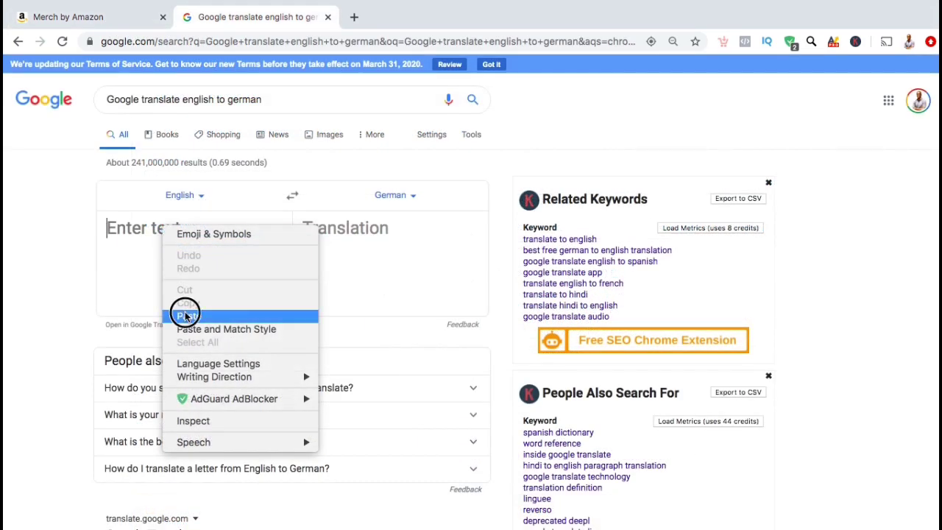
pyautogui.click(185, 314)
pyautogui.moveTo(435, 256); pyautogui.dragTo(305, 230)
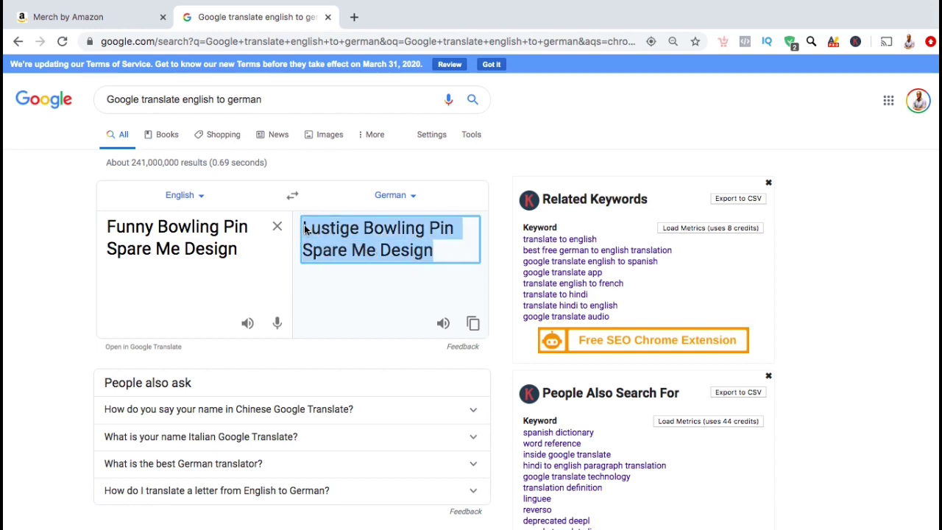
pyautogui.click(110, 16)
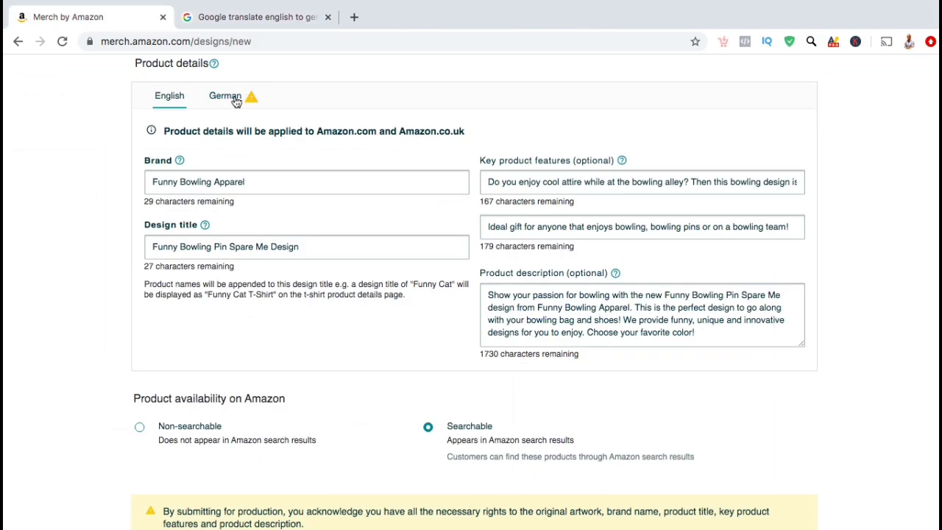
pyautogui.click(236, 101)
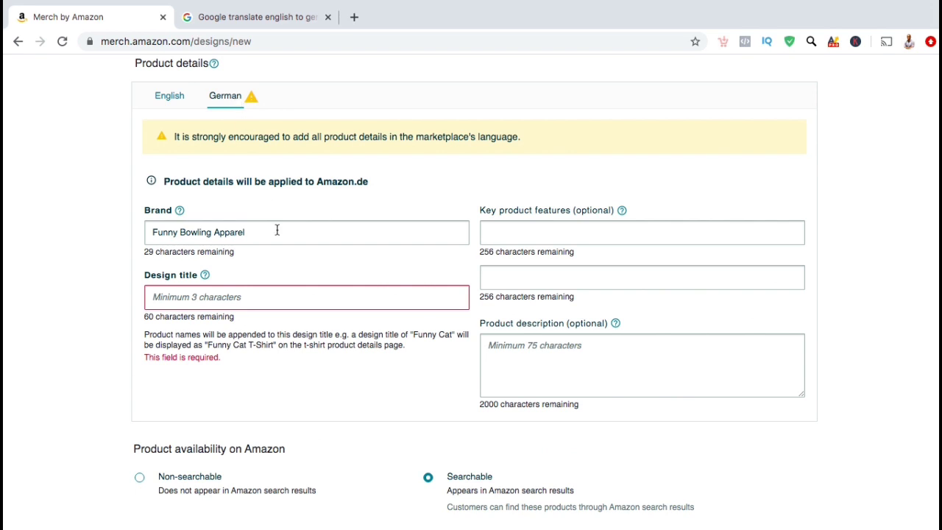
pyautogui.click(277, 295)
pyautogui.rightClick(277, 295)
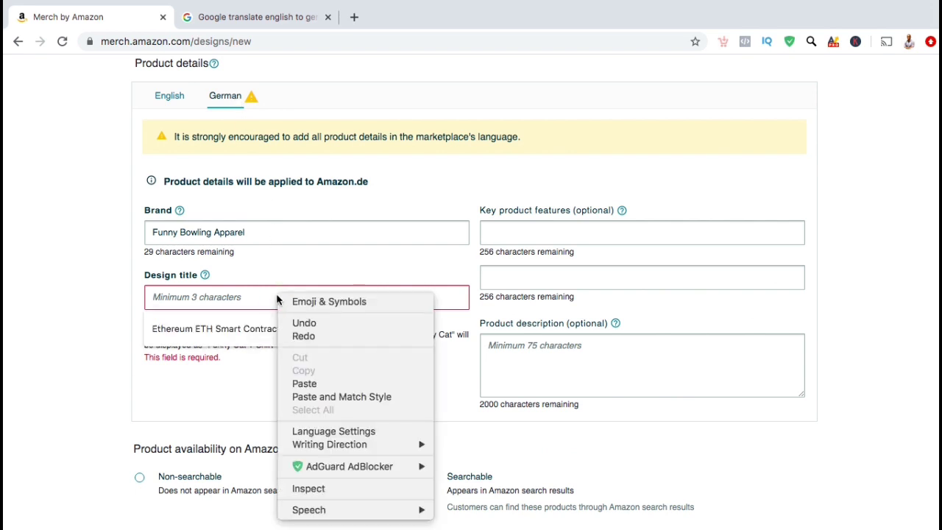
pyautogui.click(296, 386)
# Step: Copy the first English key product feature for translation into the German listing
pyautogui.click(177, 102)
pyautogui.tripleClick(578, 181)
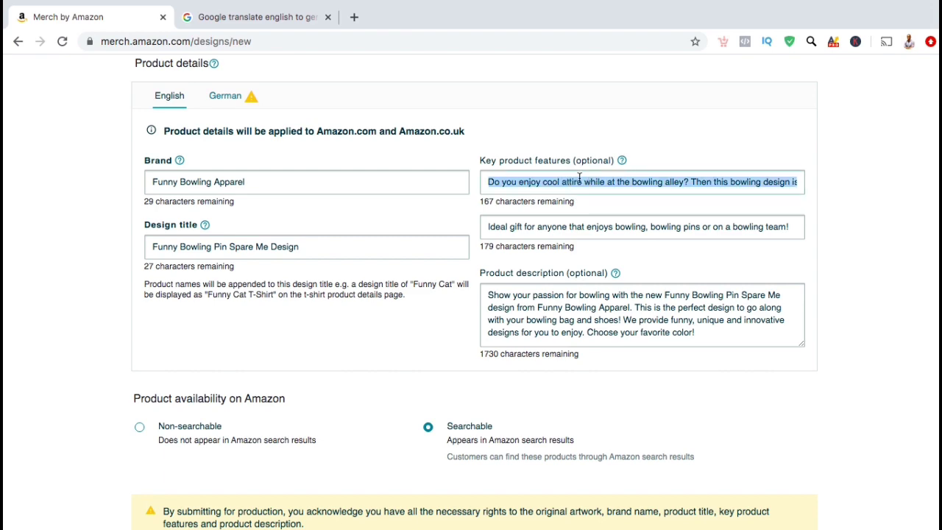
pyautogui.rightClick(579, 178)
pyautogui.click(596, 274)
pyautogui.click(225, 96)
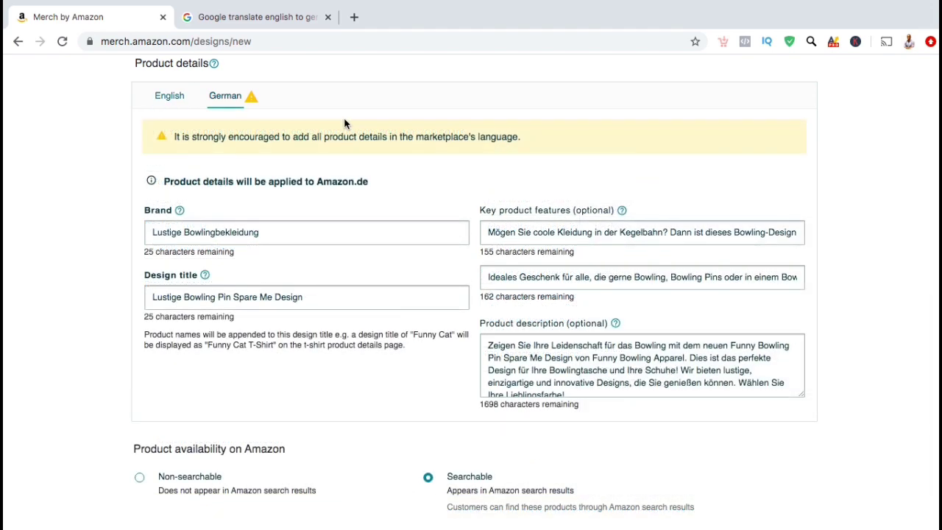
pyautogui.click(178, 108)
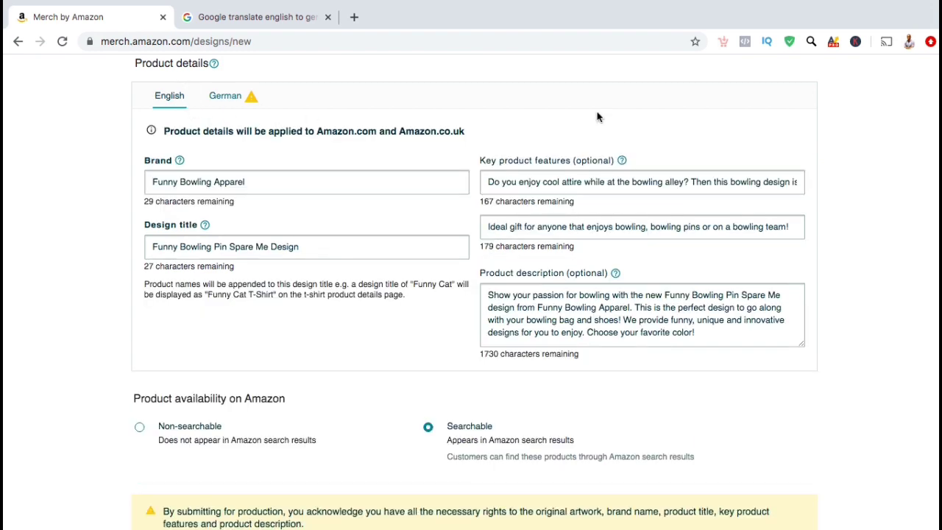
# Step: Review the ten selected products and submit the SPARE ME design as searchable listings
pyautogui.scroll(-5, 893, 212)
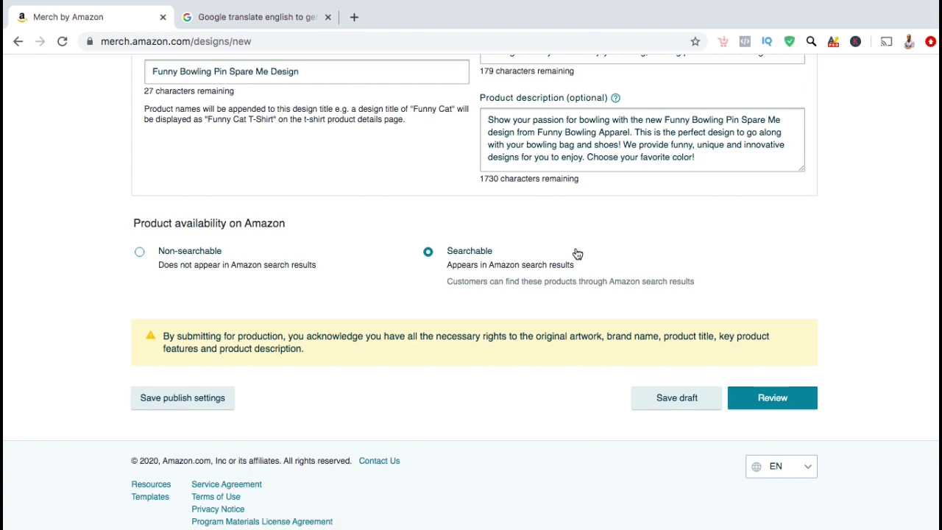
pyautogui.click(788, 400)
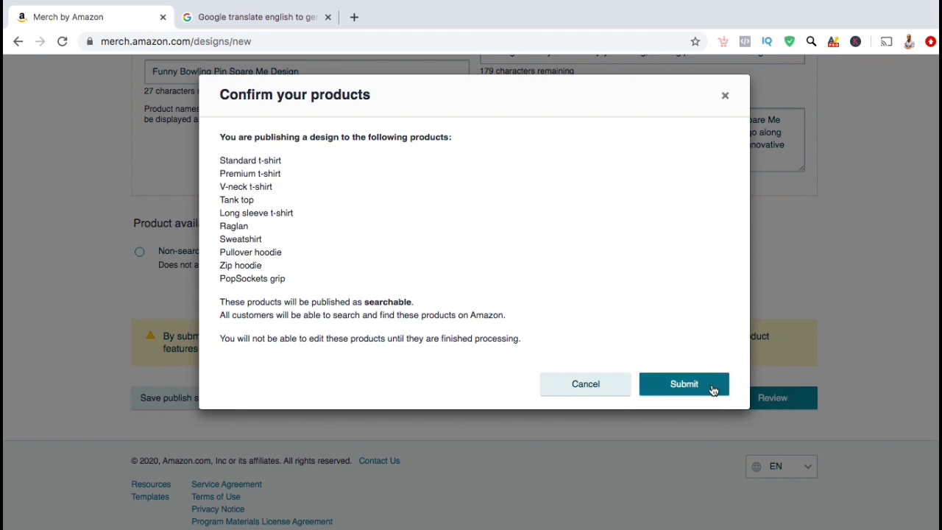
pyautogui.click(685, 384)
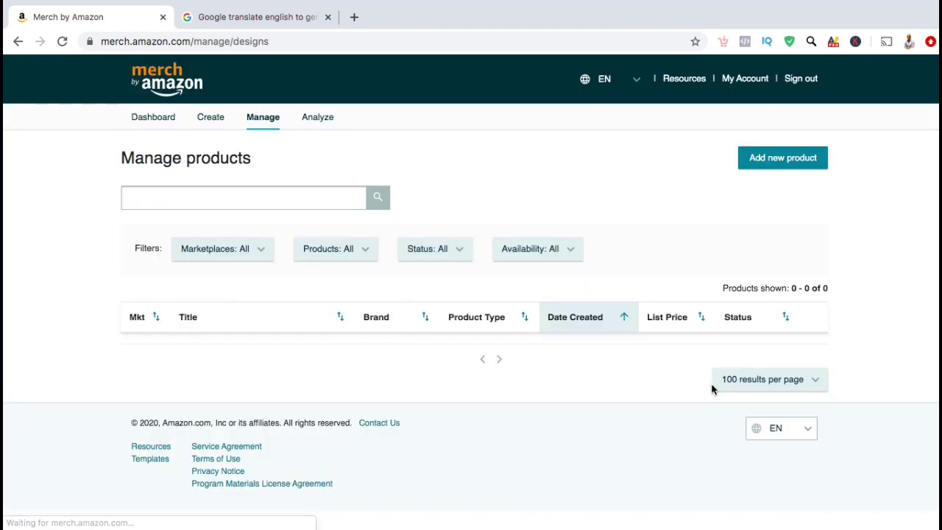
# Step: Check the Spare Me listings show Under Review, then browse the live t-shirt page's size list
pyautogui.scroll(-2, 816, 358)
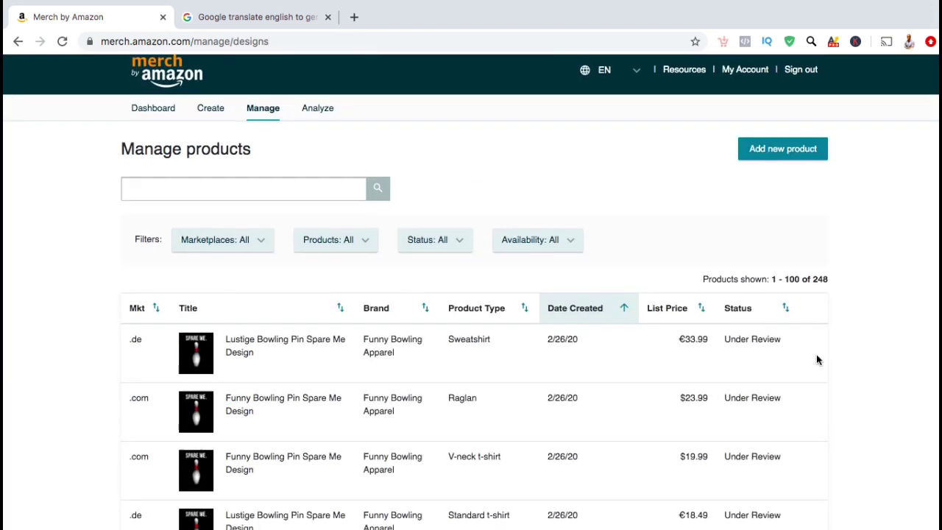
pyautogui.scroll(-3, 817, 359)
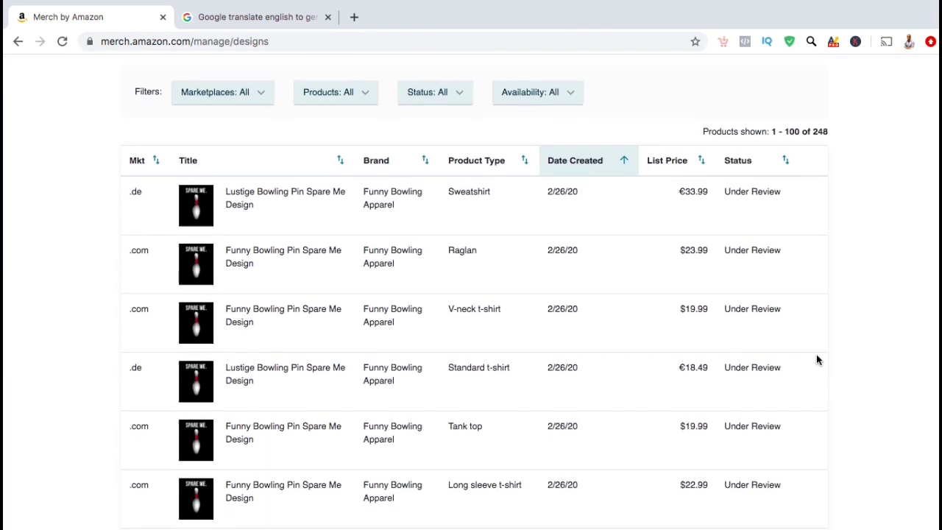
pyautogui.scroll(-2, 816, 354)
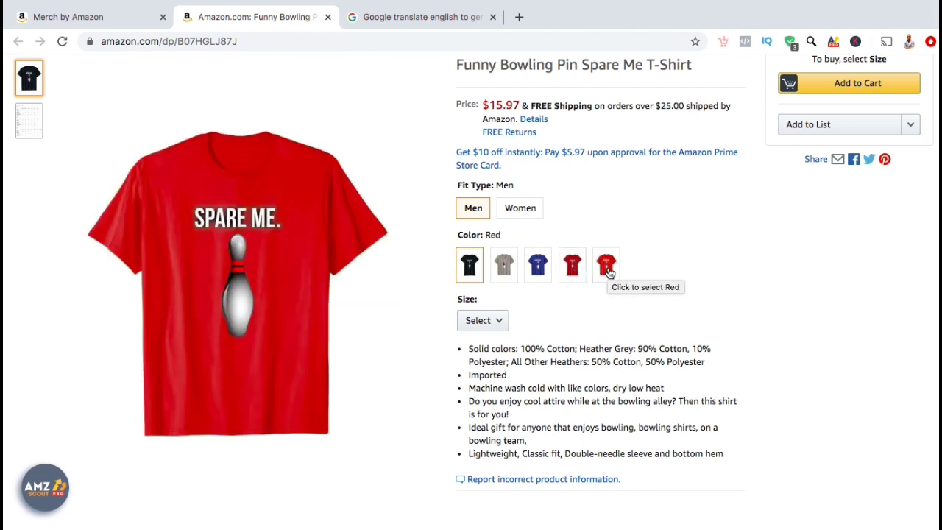
pyautogui.click(500, 325)
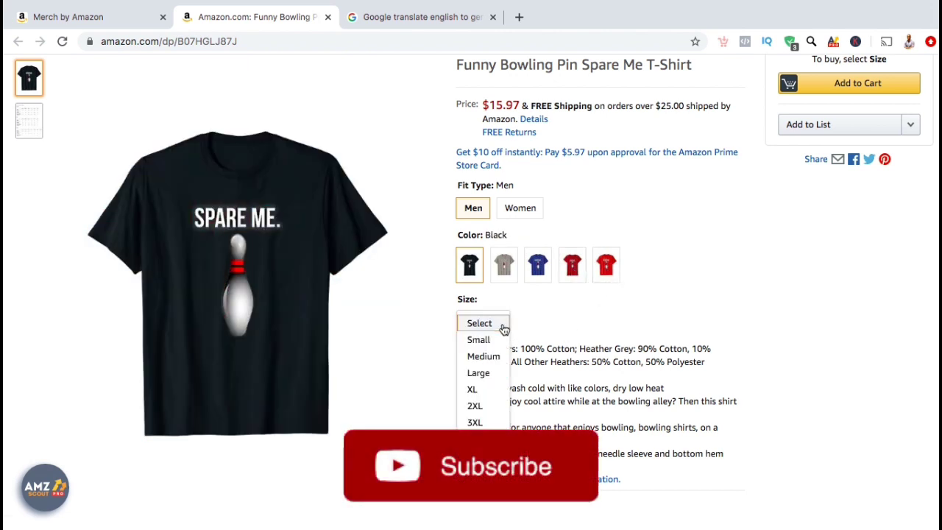
pyautogui.click(541, 321)
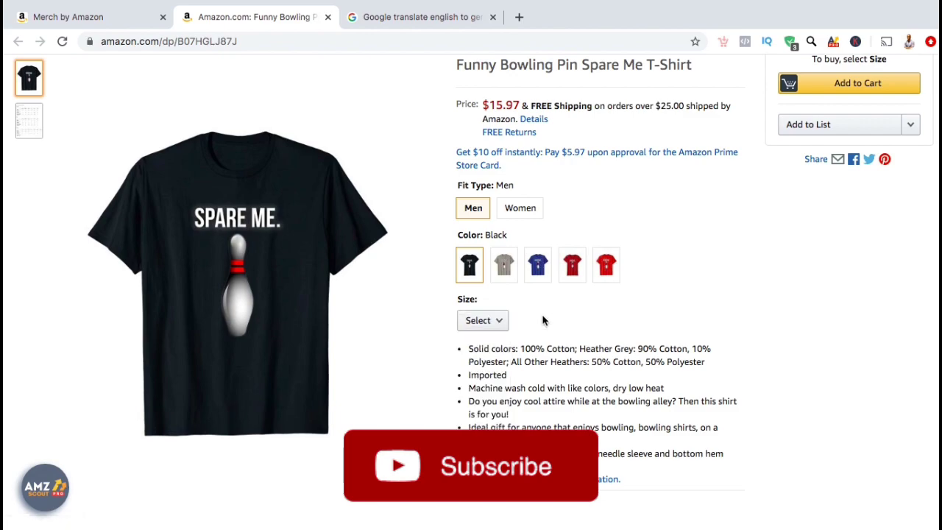